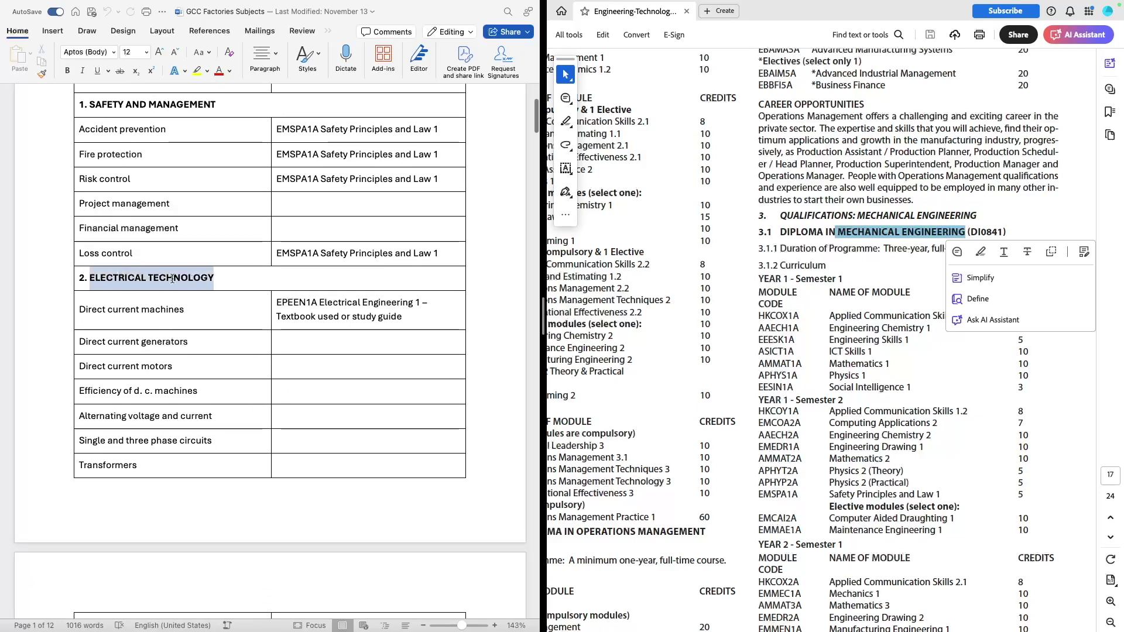
left_click_drag(286, 303, 399, 316)
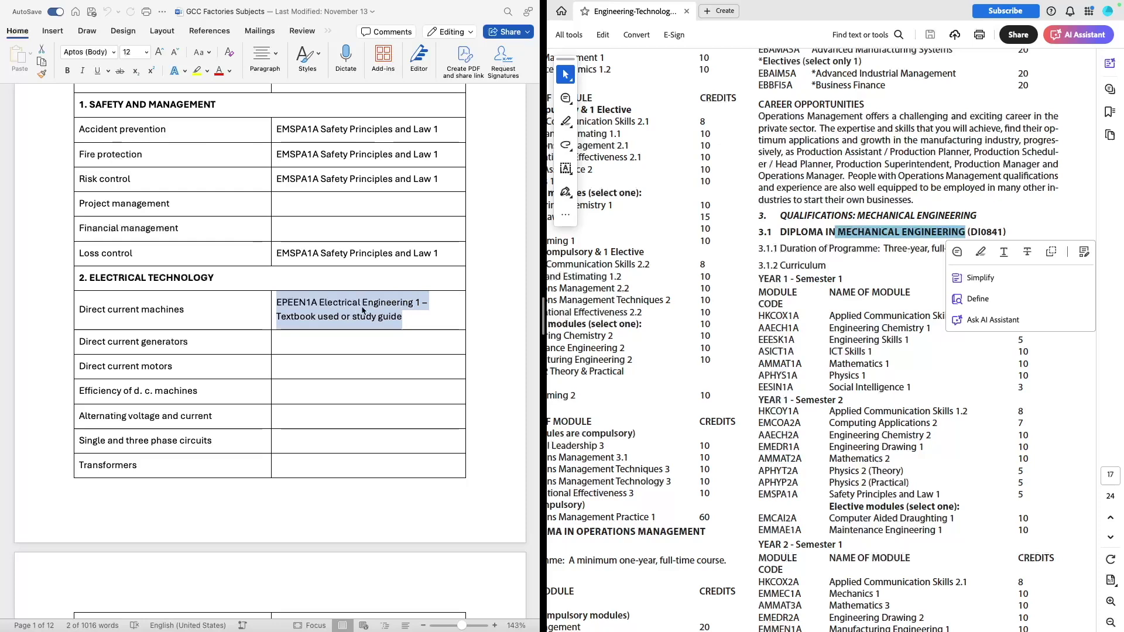
left_click(763, 396)
scroll(831, 502, "down", 5)
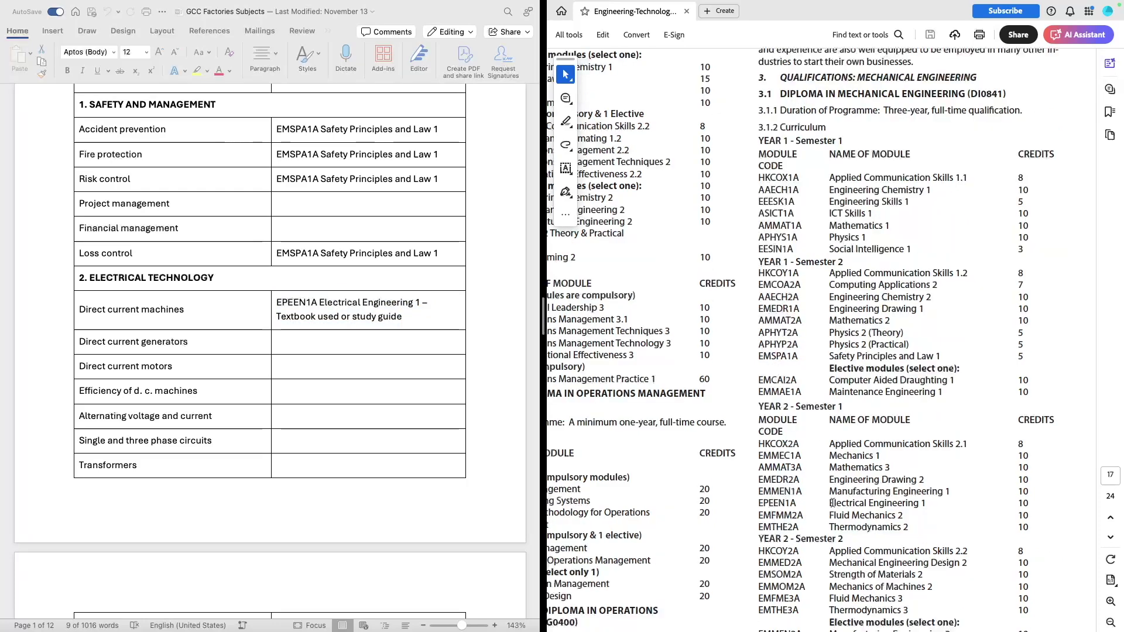
left_click_drag(759, 407, 844, 407)
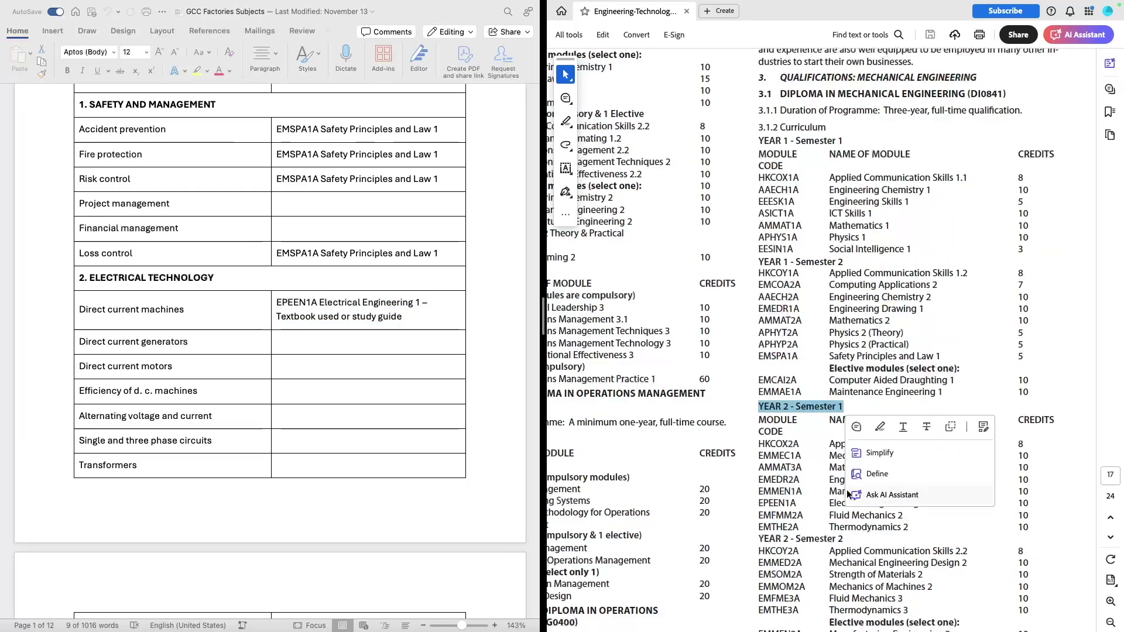
left_click(832, 533)
left_click_drag(828, 505, 926, 503)
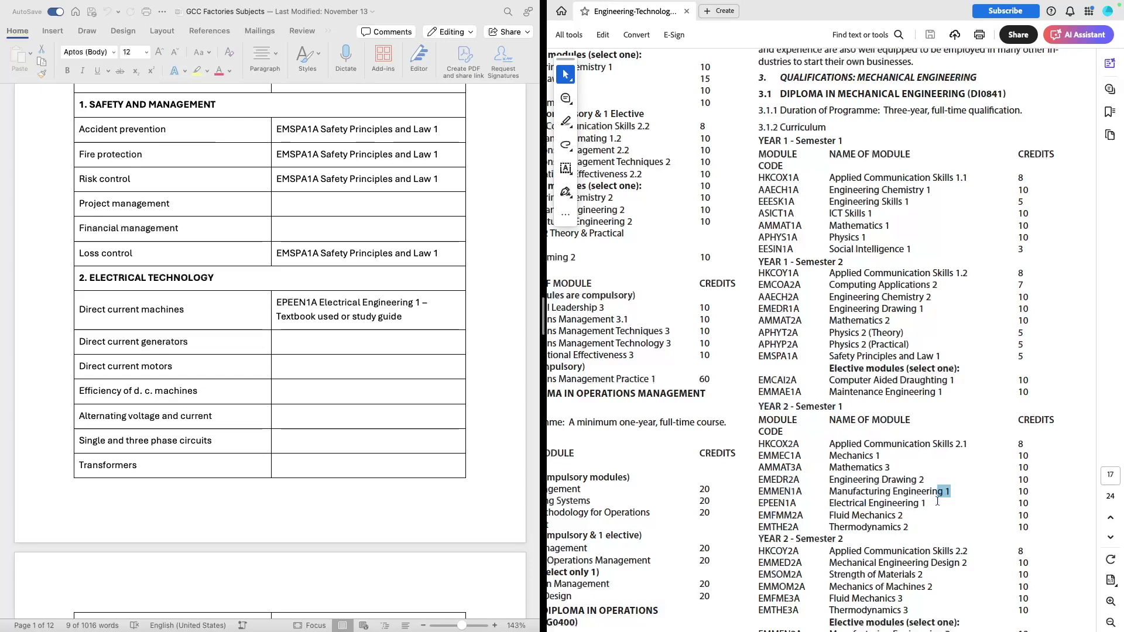
triple_click(861, 505)
left_click(281, 258)
scroll(281, 258, "down", 2)
left_click_drag(278, 253, 408, 268)
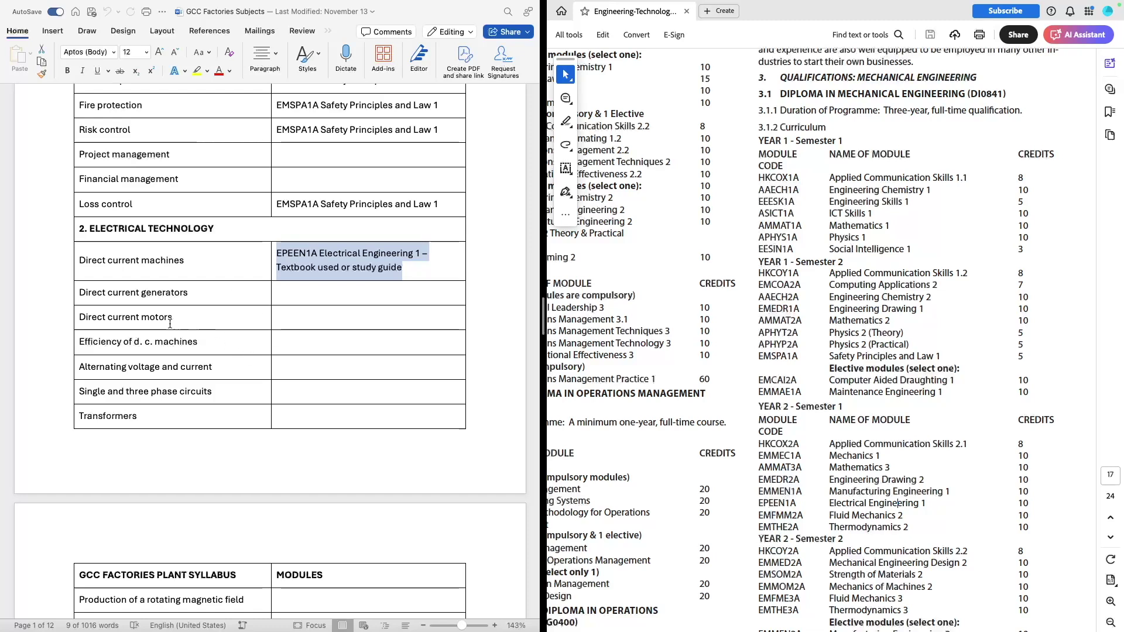
scroll(111, 292, "down", 3)
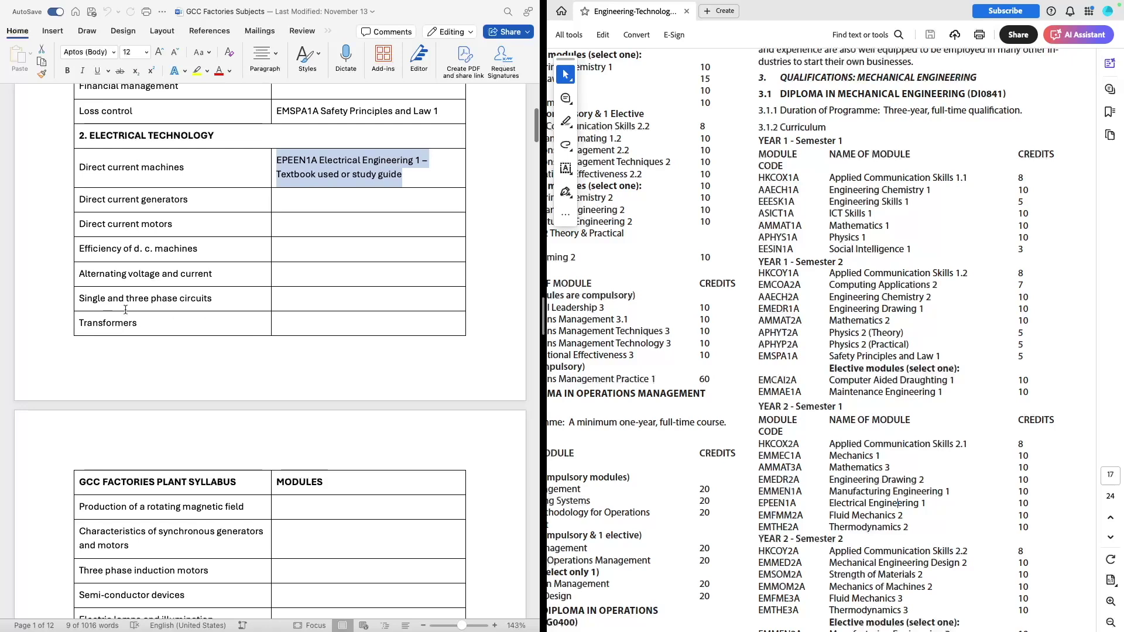
scroll(128, 410, "down", 2)
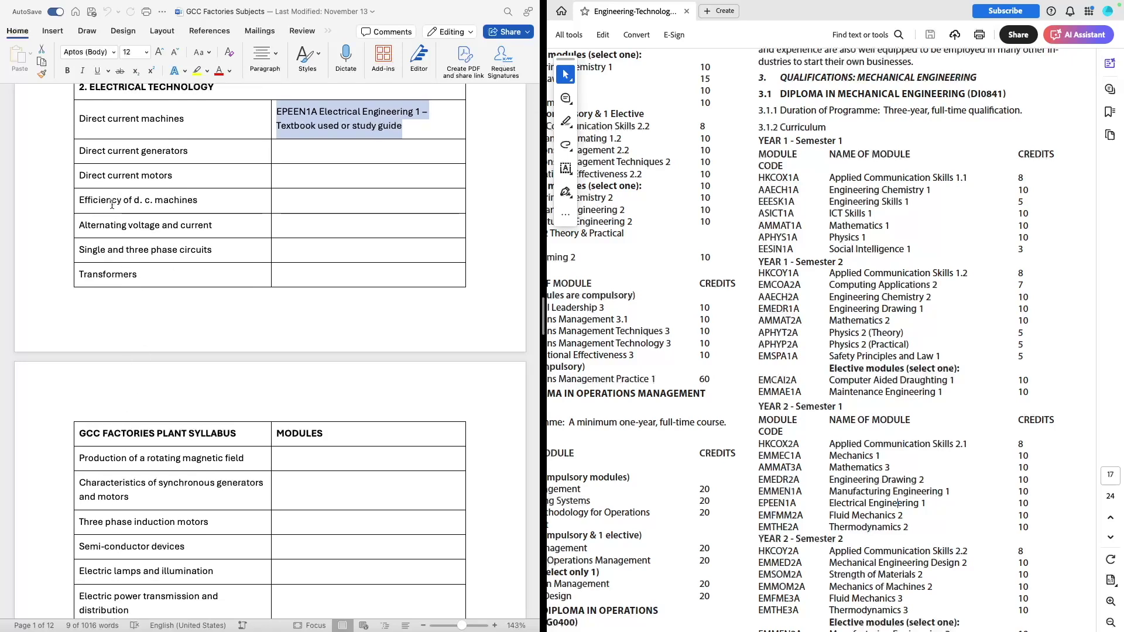
left_click(205, 154)
left_click_drag(320, 113, 376, 126)
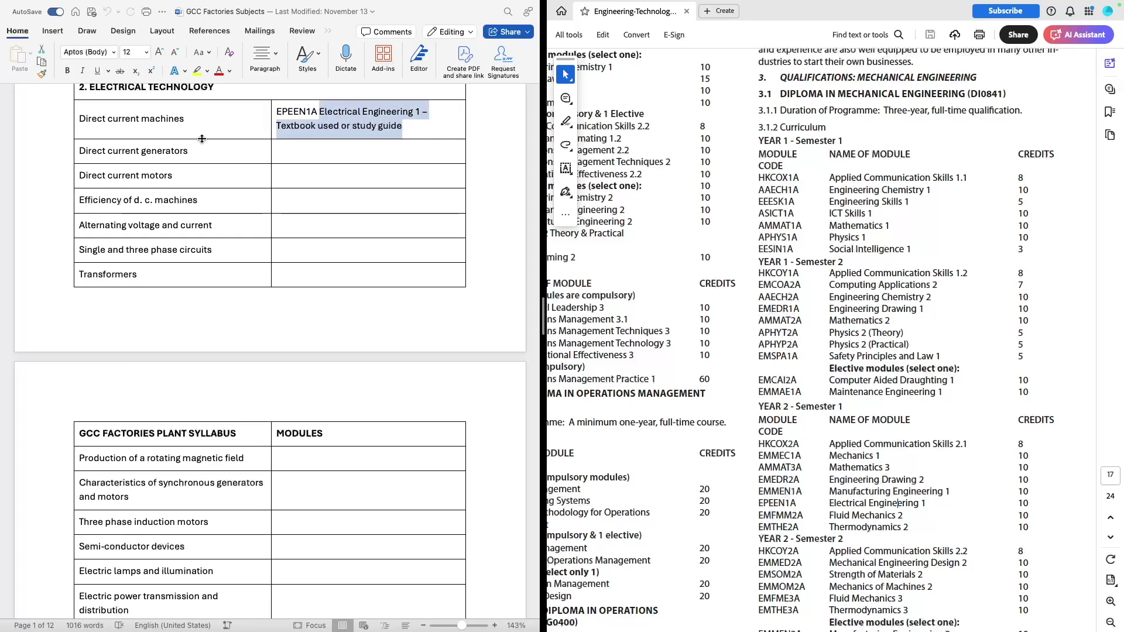
left_click(165, 152)
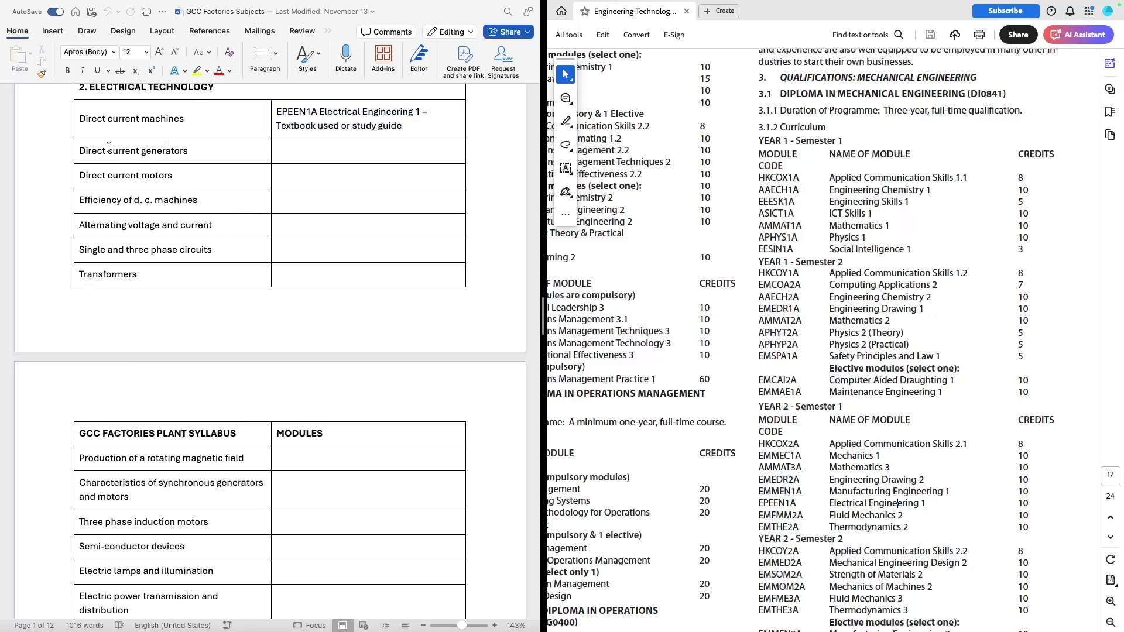
scroll(113, 252, "down", 2)
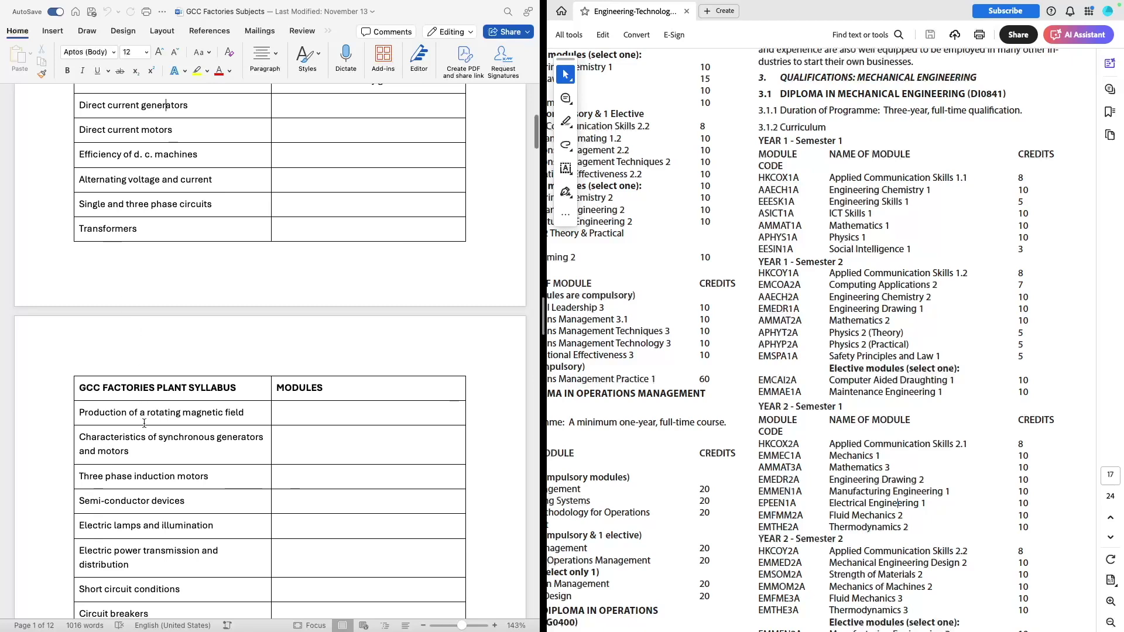
scroll(231, 254, "up", 3)
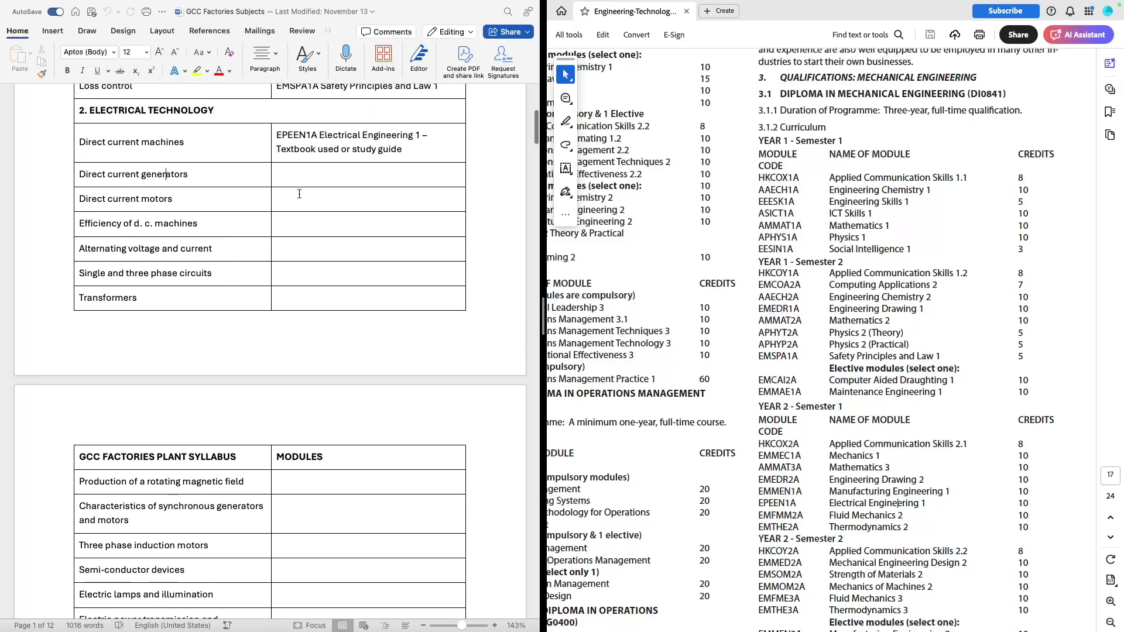
scroll(309, 347, "down", 8)
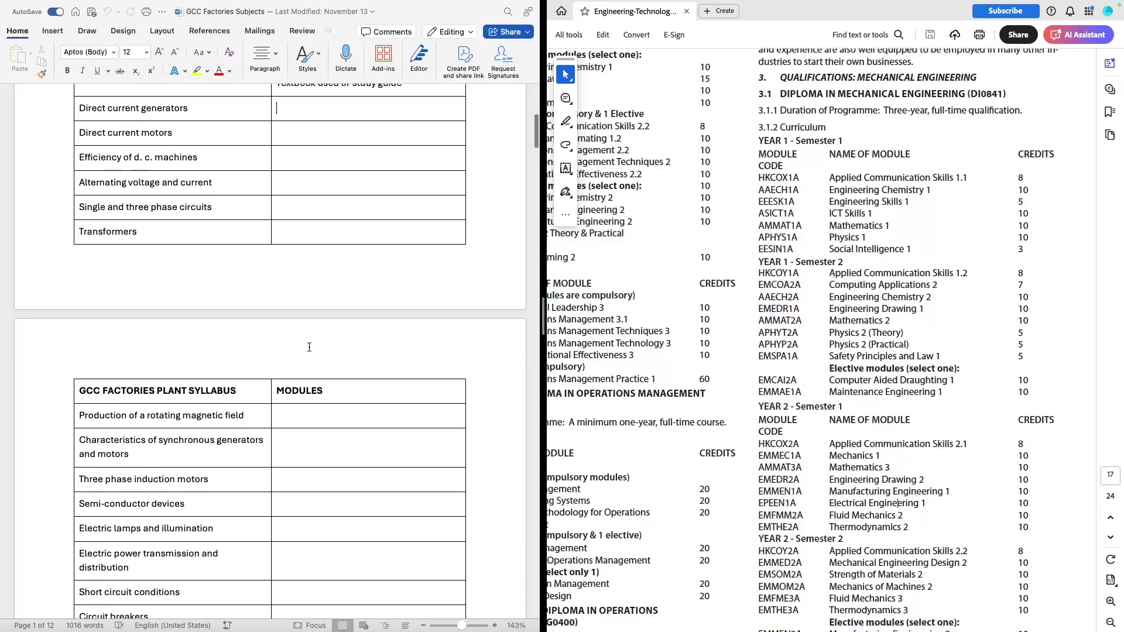
scroll(377, 351, "up", 17)
- In Word, select the APPLIED THERMODYNAMICS heading and the EMTHE2A Thermodynamics 2 entry
scroll(374, 452, "down", 20)
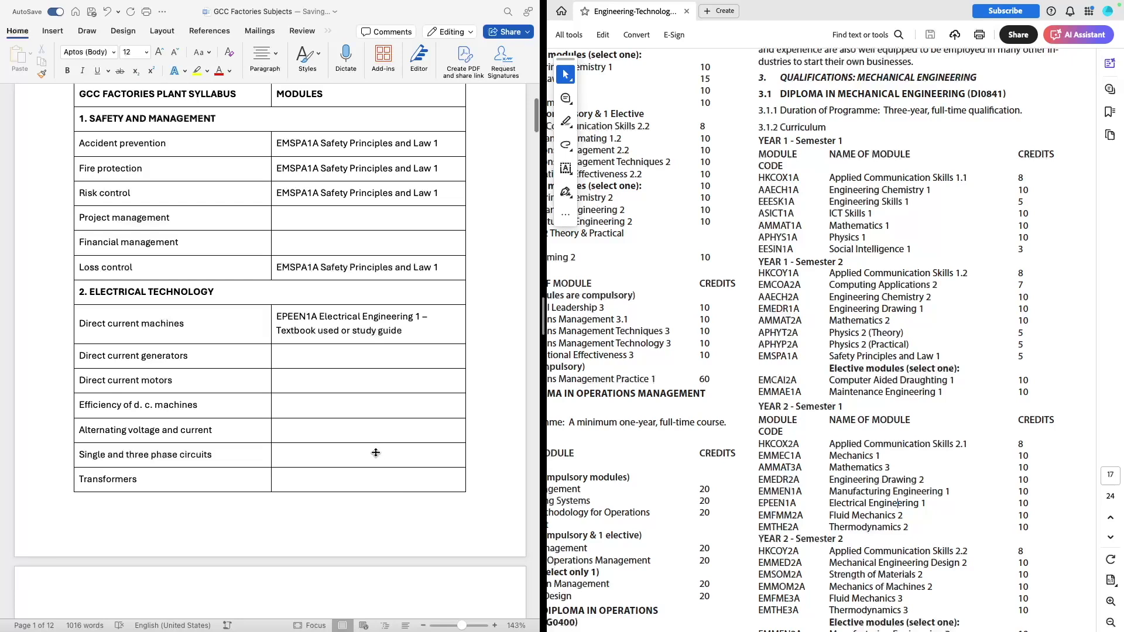
scroll(377, 452, "down", 14)
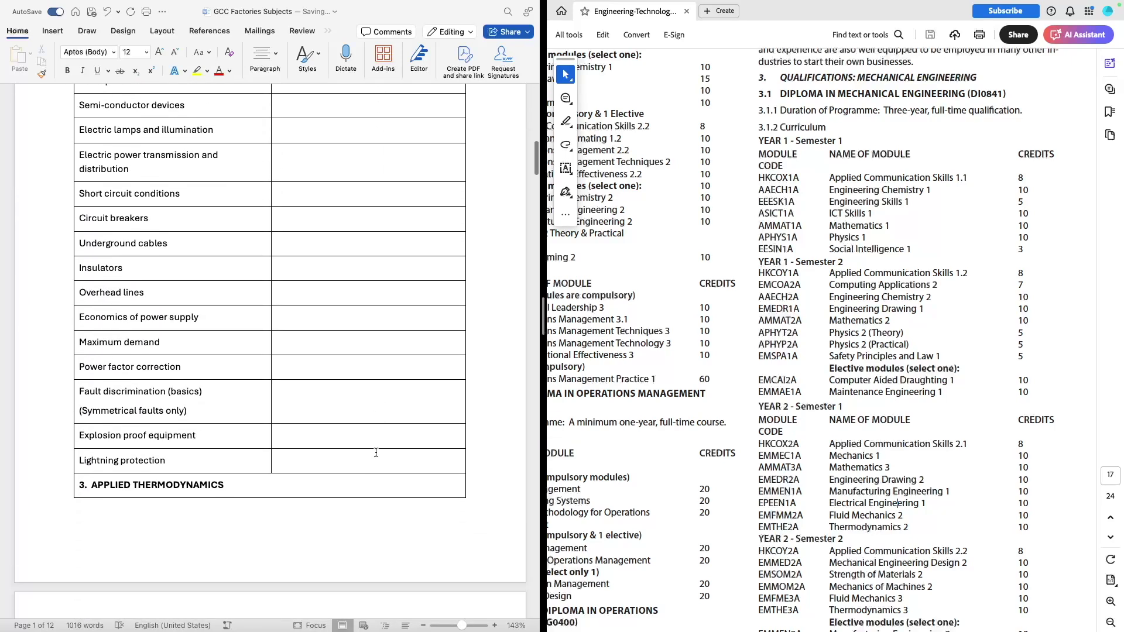
triple_click(179, 323)
scroll(180, 323, "down", 9)
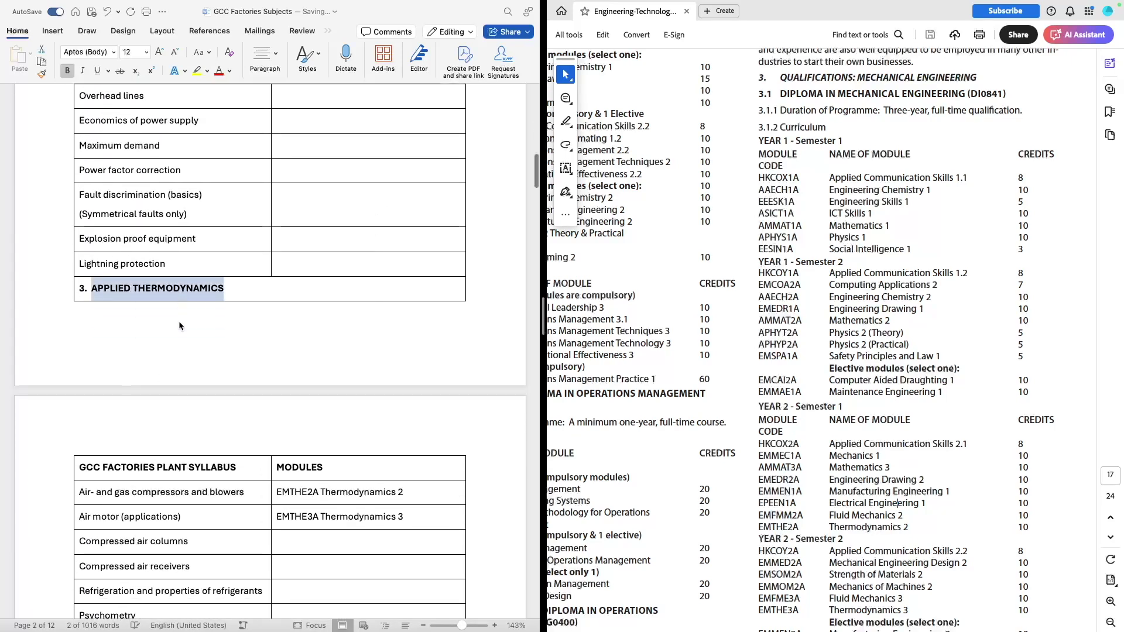
left_click_drag(277, 310, 404, 310)
left_click(370, 338)
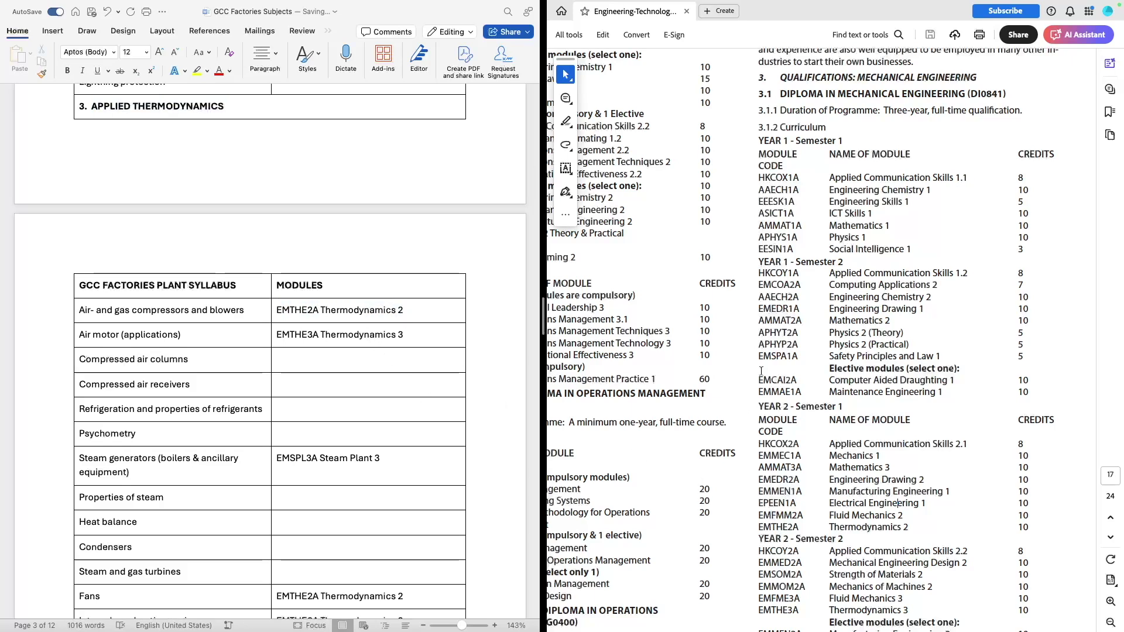
- Highlight Thermodynamics 2, Thermodynamics 3 and a Year 3 module in the PDF module list
left_click_drag(830, 526, 917, 526)
scroll(893, 532, "down", 5)
left_click(832, 451)
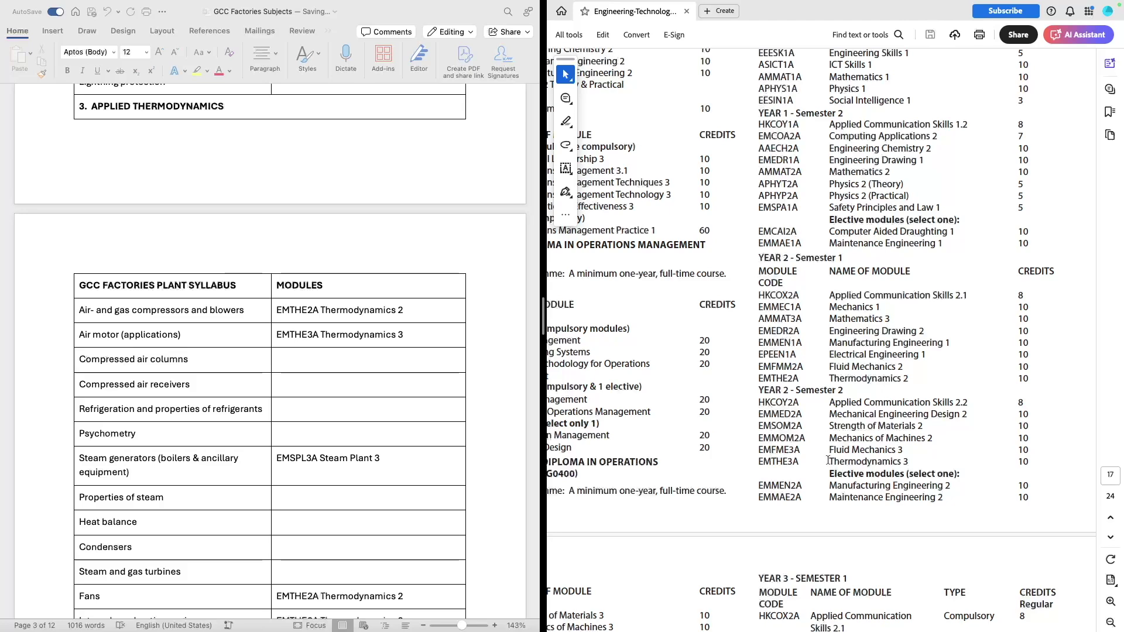
left_click_drag(827, 460, 926, 460)
scroll(872, 468, "down", 10)
mouse_move(686, 338)
left_mouse_down()
mouse_move(651, 354)
mouse_move(616, 350)
mouse_move(672, 350)
left_mouse_up()
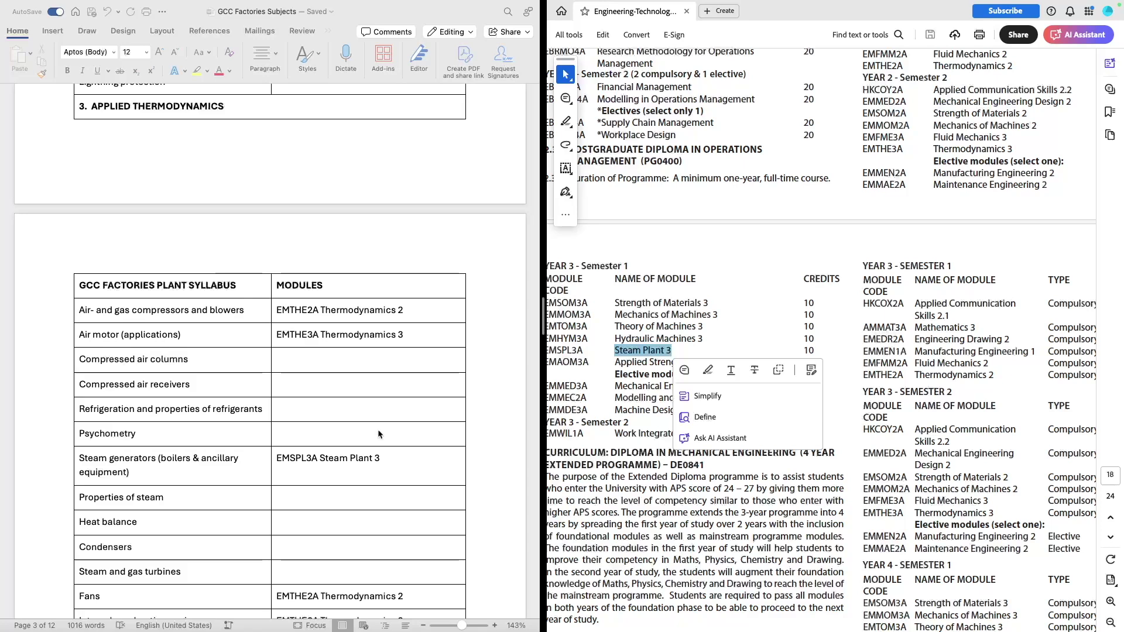
- Deselect Steam Plant 3 in the PDF and scroll Word to Structures and Strength of Materials
left_click(590, 344)
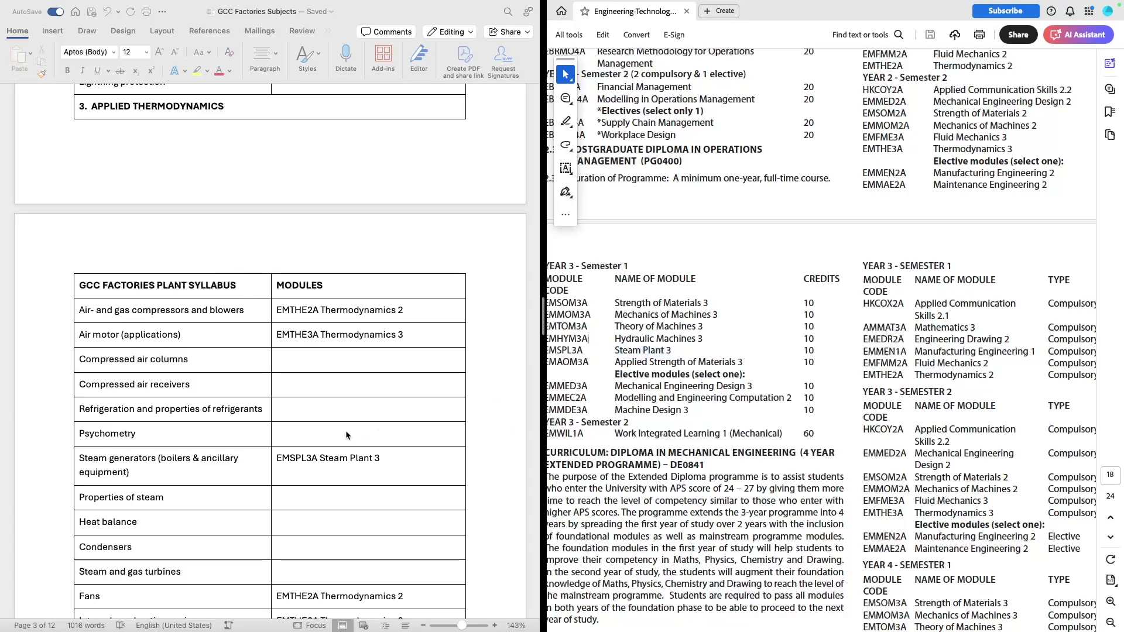
scroll(346, 435, "down", 3)
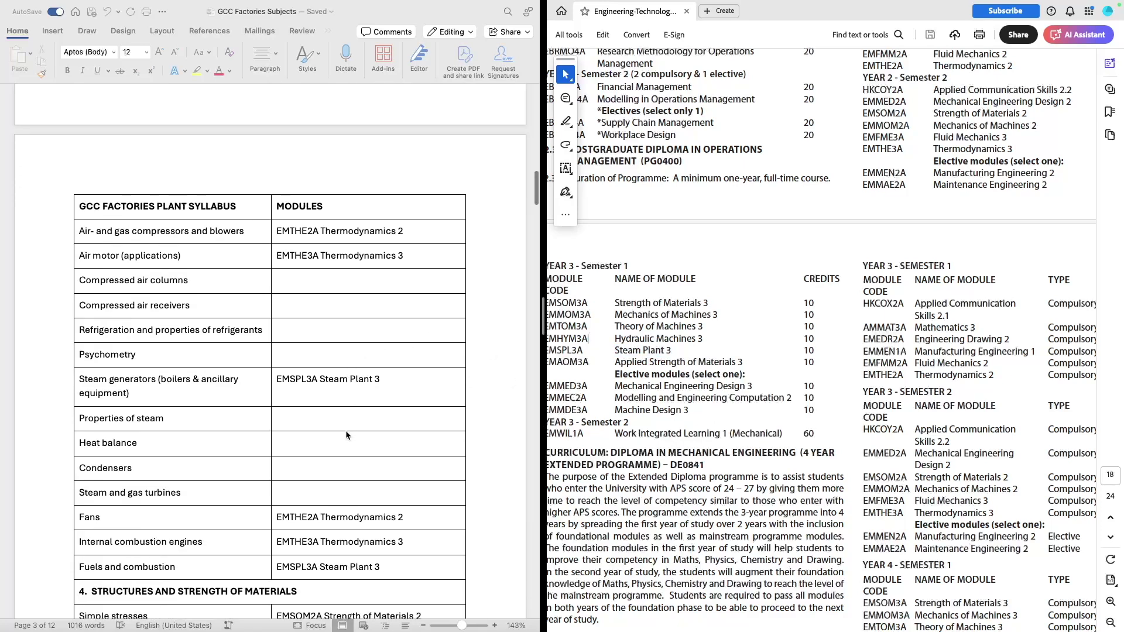
scroll(317, 329, "down", 1)
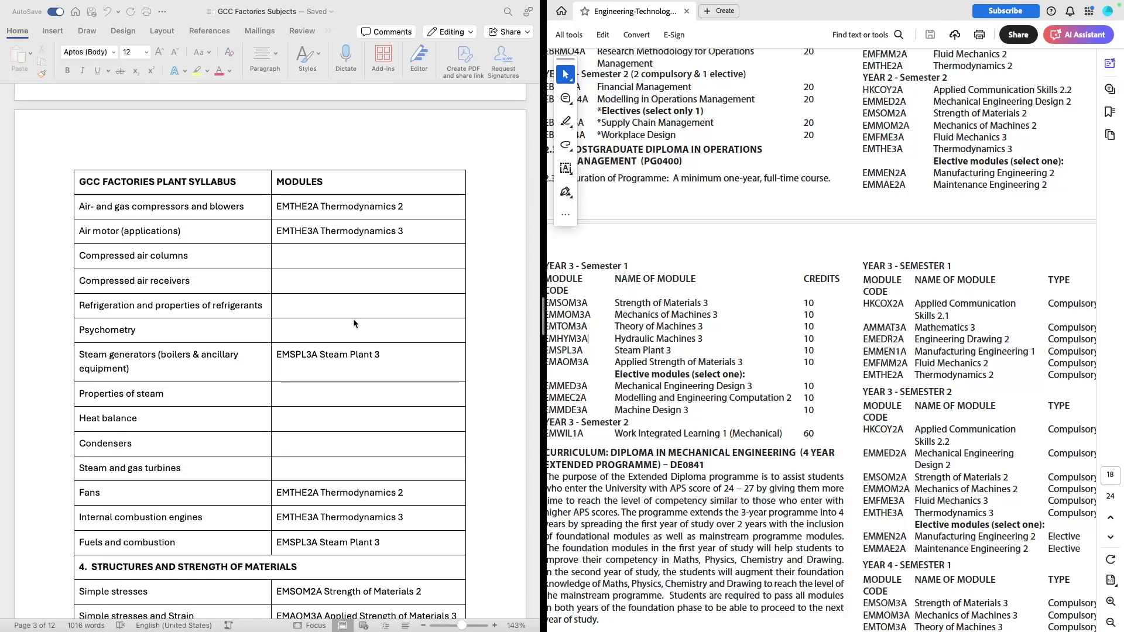
scroll(353, 324, "down", 3)
left_click_drag(111, 150, 141, 405)
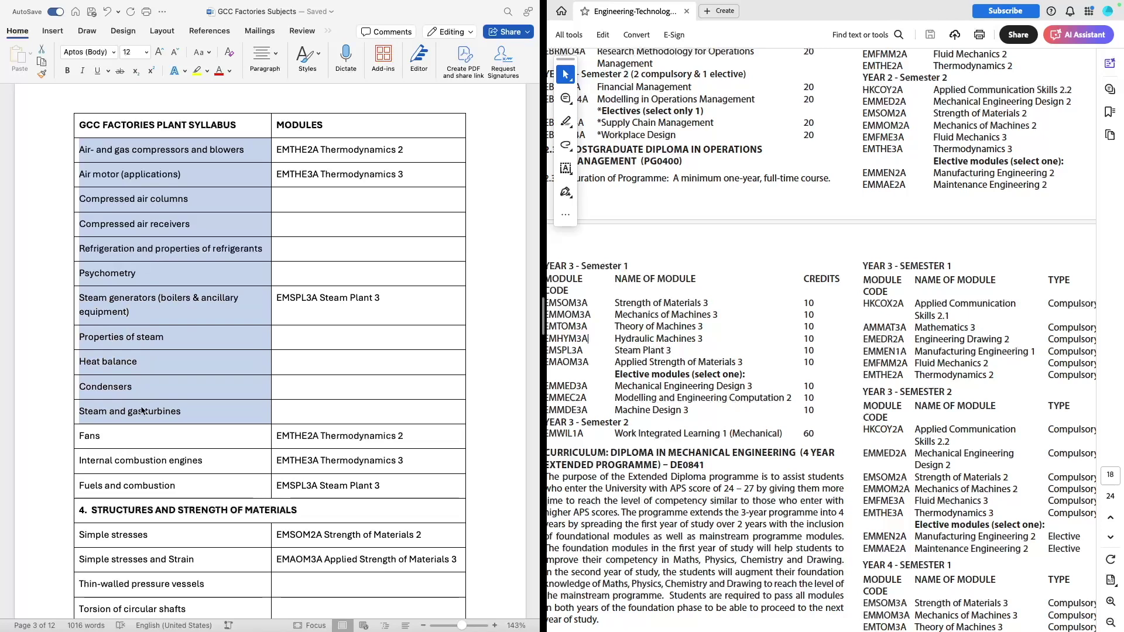
scroll(158, 455, "down", 10)
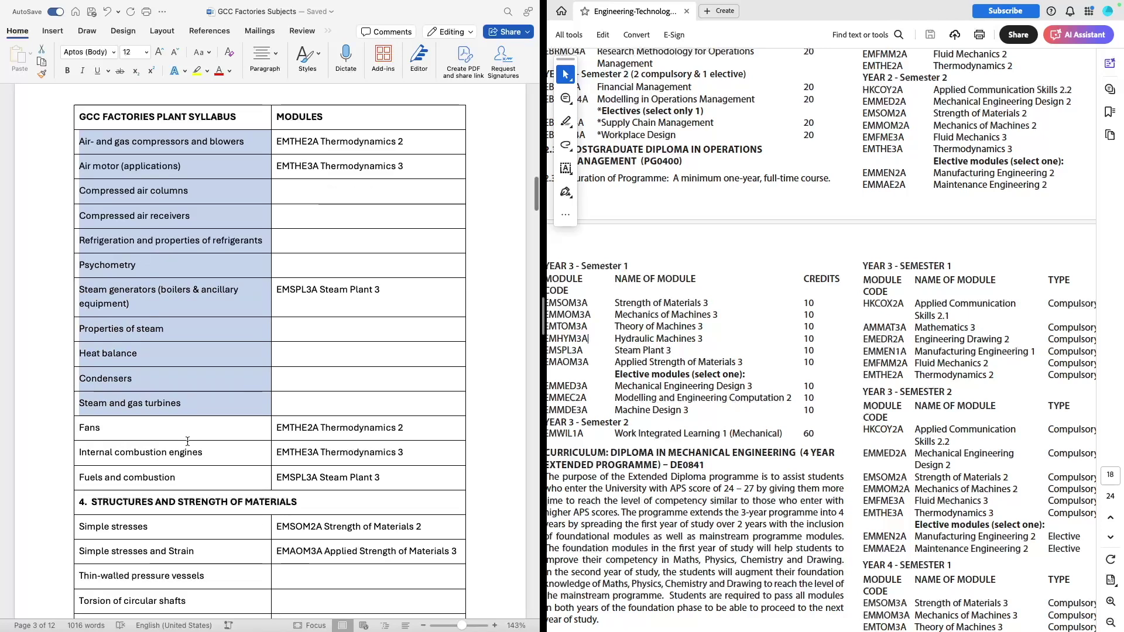
left_click(163, 308)
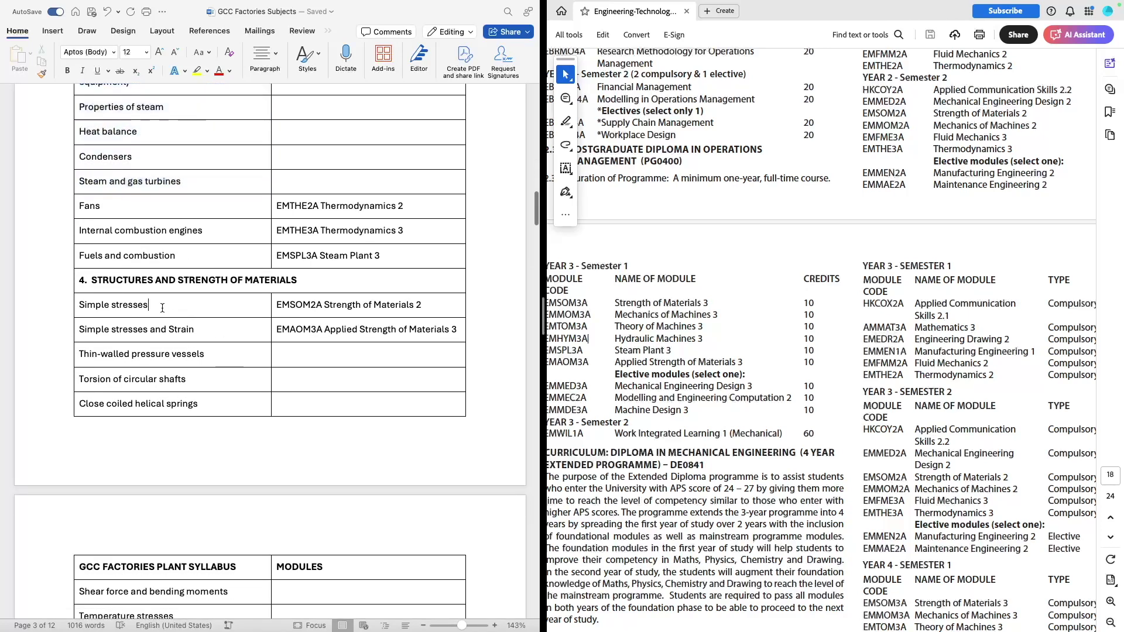
left_click_drag(324, 304, 422, 305)
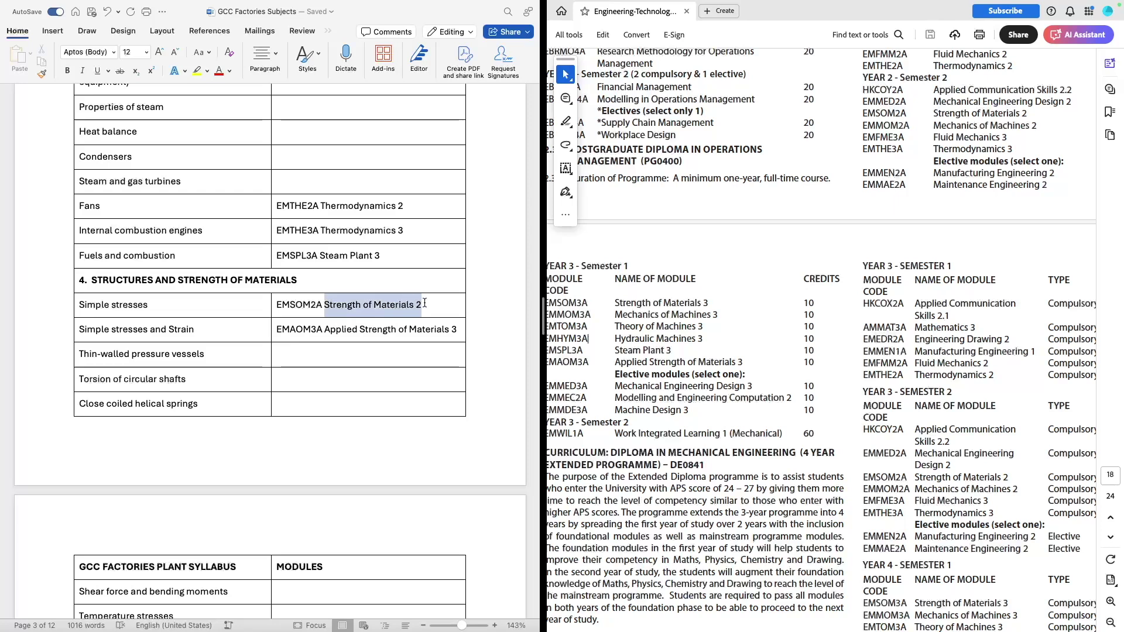
left_click_drag(342, 329, 455, 335)
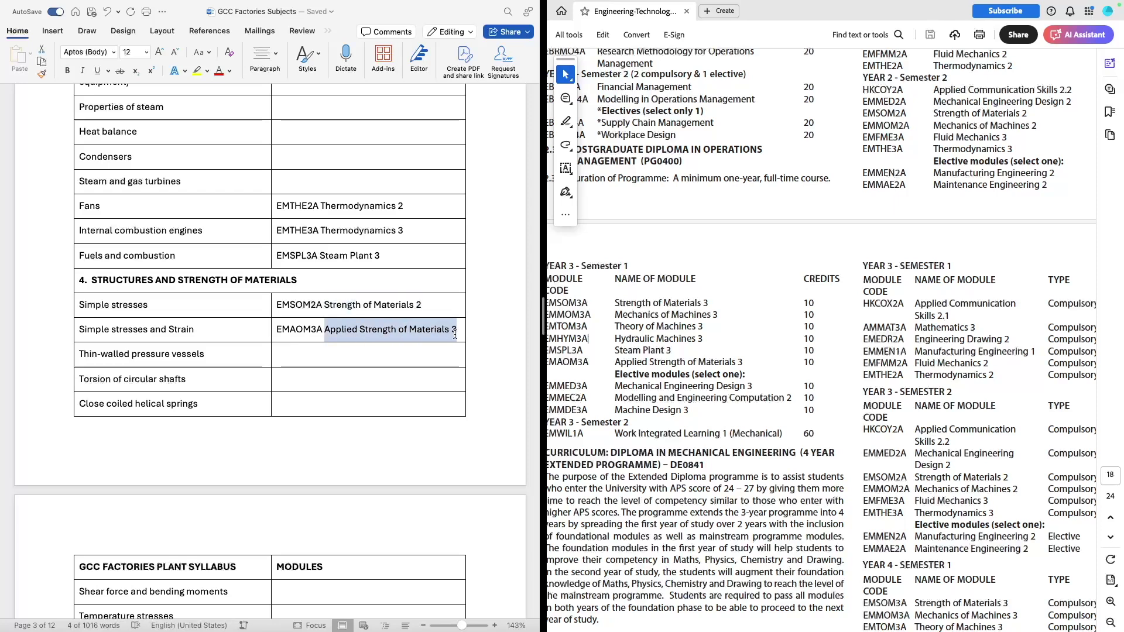
scroll(98, 133, "down", 3)
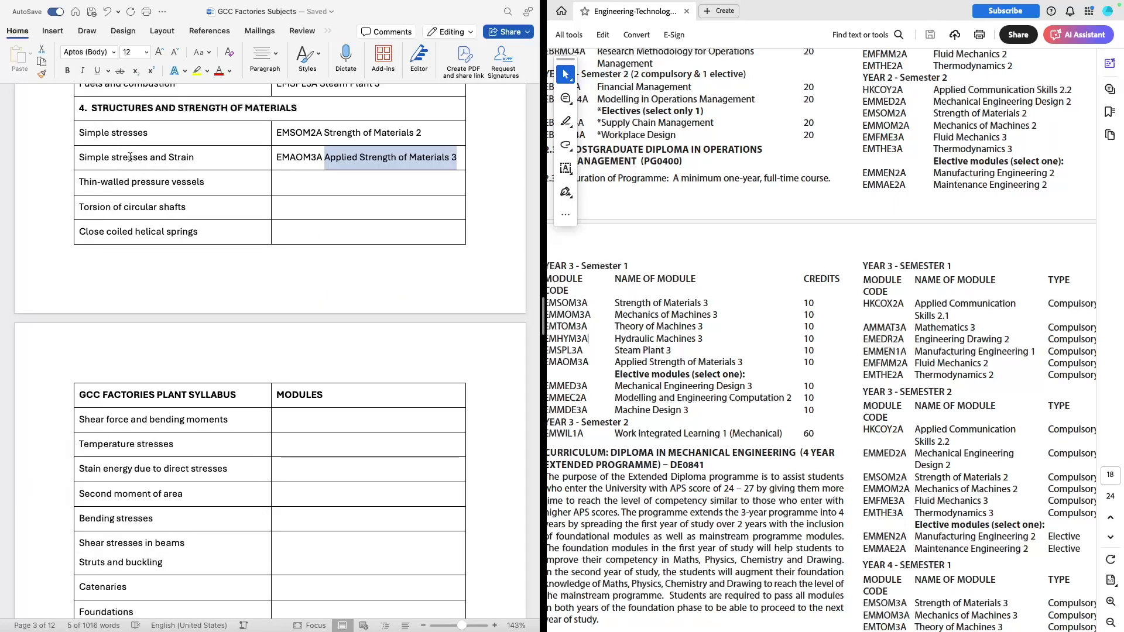
scroll(136, 252, "down", 5)
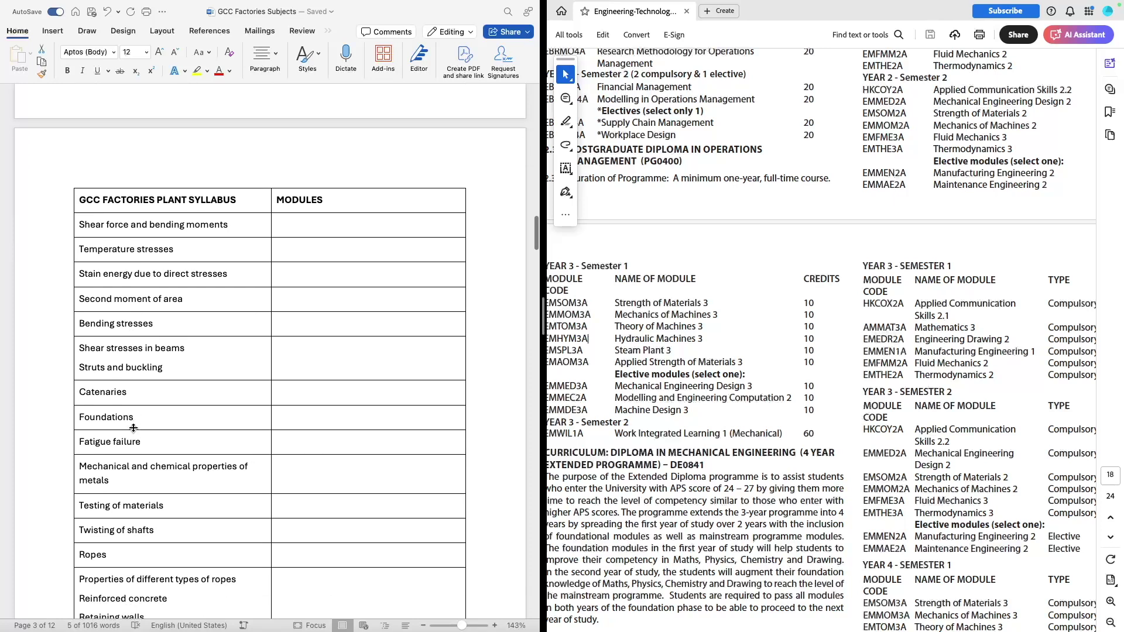
scroll(133, 427, "up", 8)
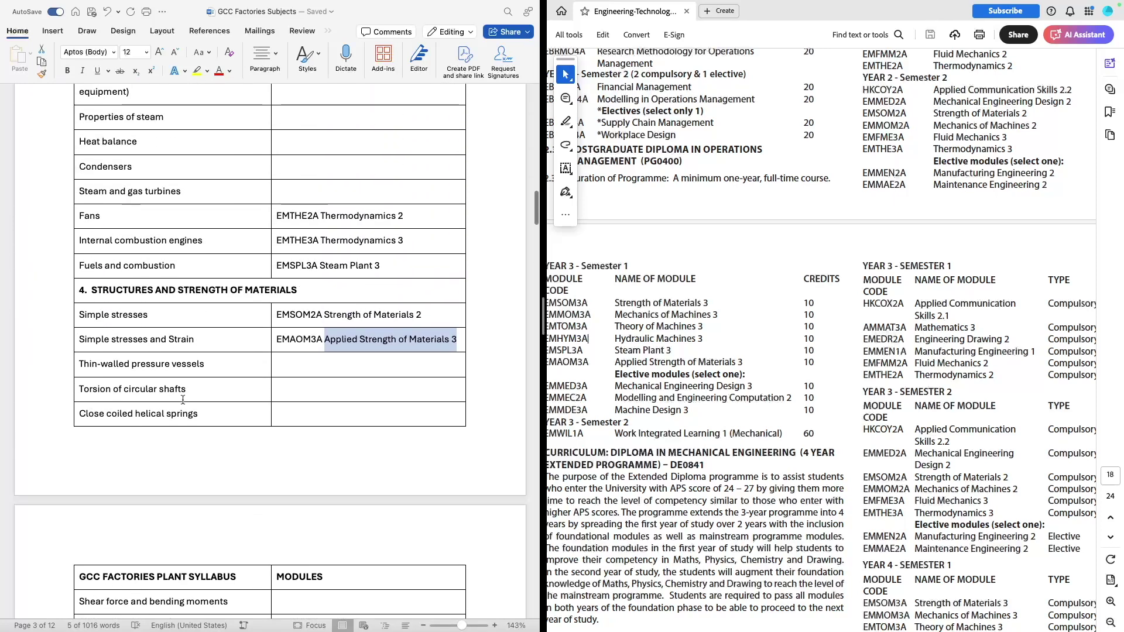
left_click_drag(324, 316, 434, 319)
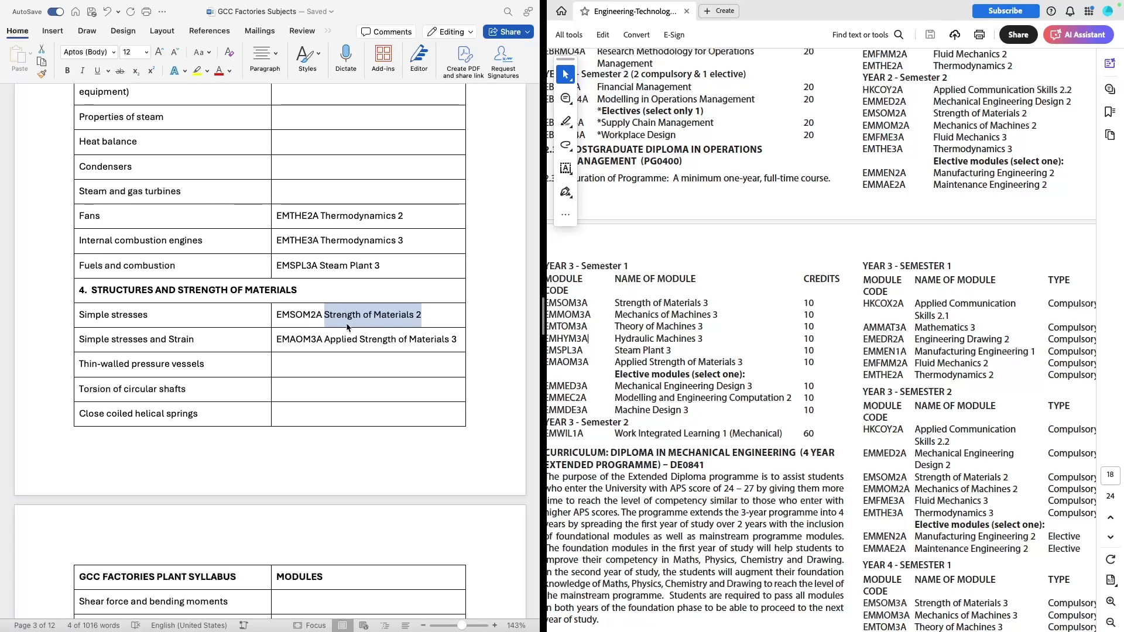
scroll(119, 413, "down", 4)
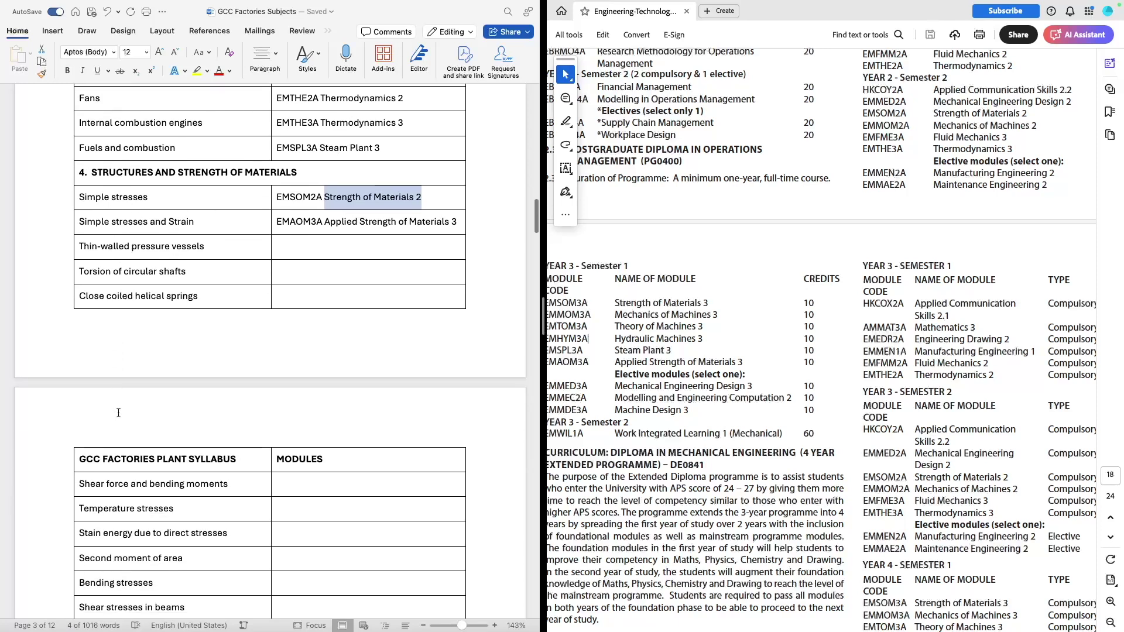
scroll(119, 413, "down", 2)
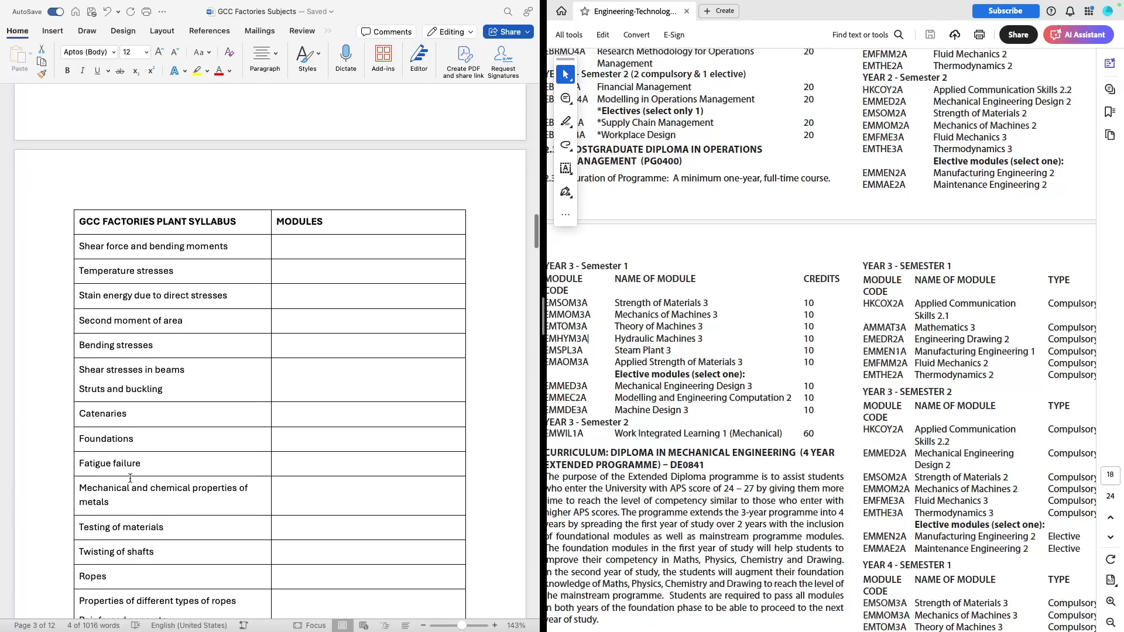
scroll(130, 479, "down", 4)
scroll(129, 396, "down", 3)
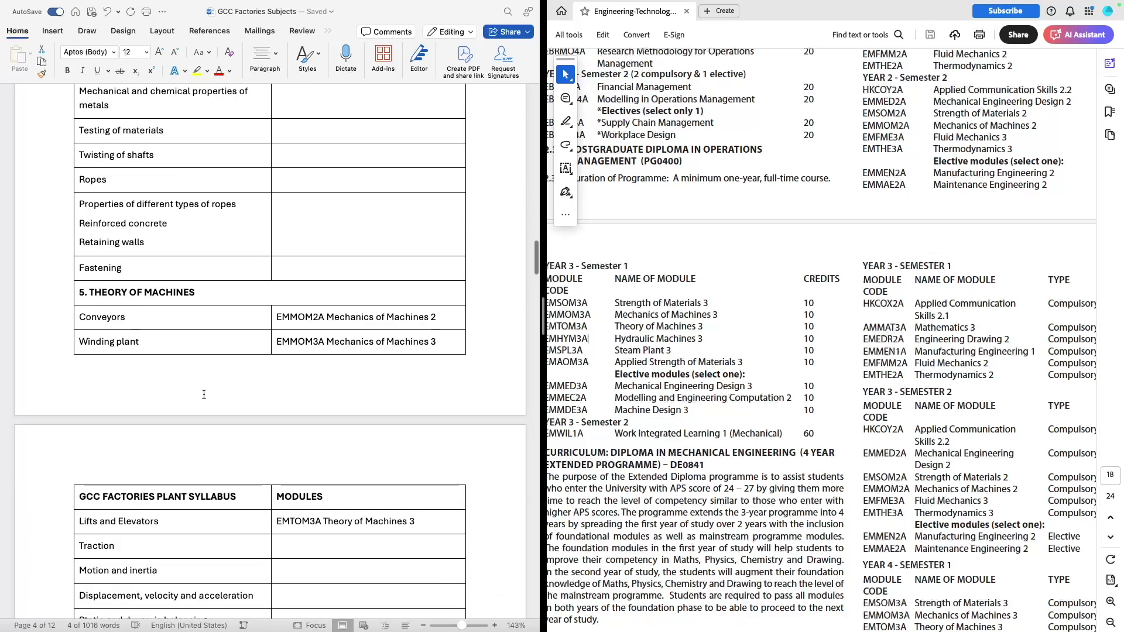
left_click_drag(114, 287, 183, 286)
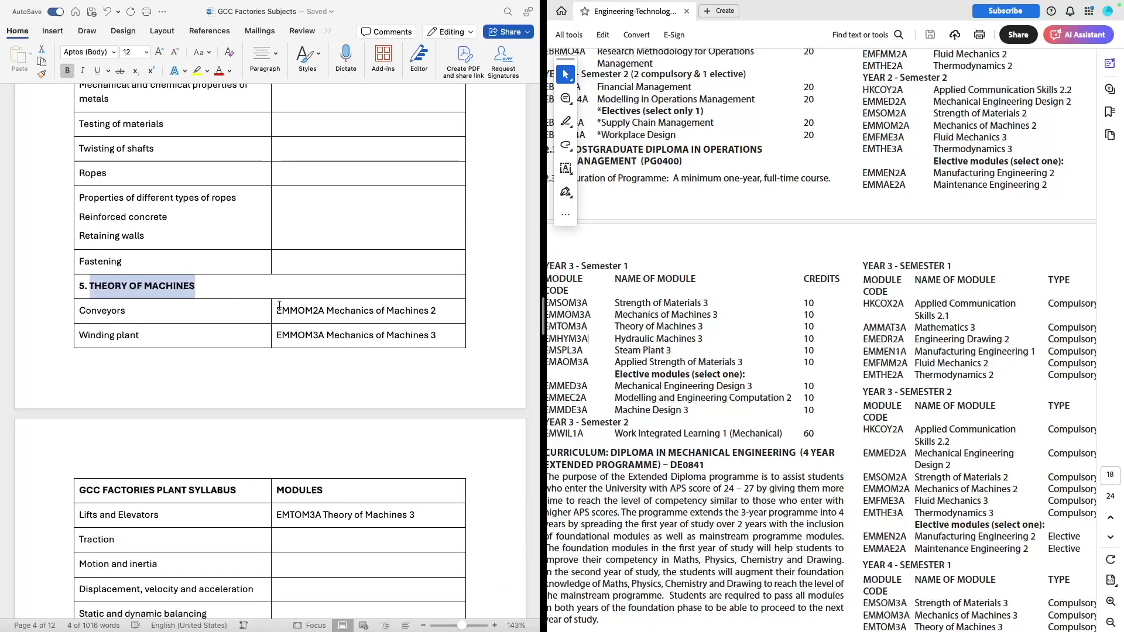
left_click_drag(302, 312, 315, 333)
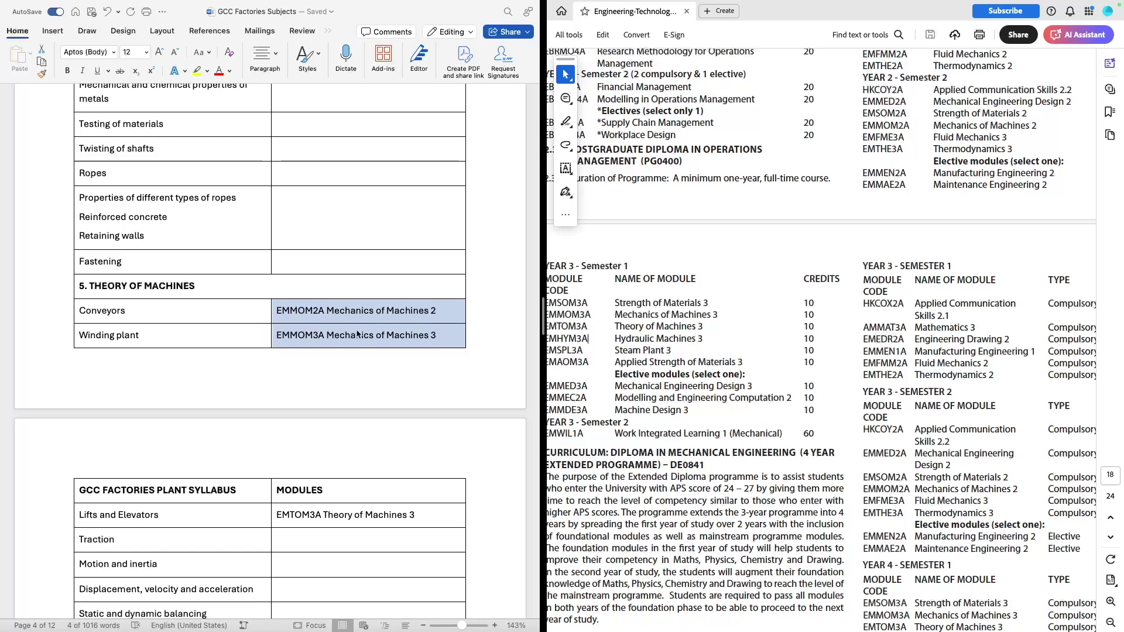
scroll(263, 293, "down", 1)
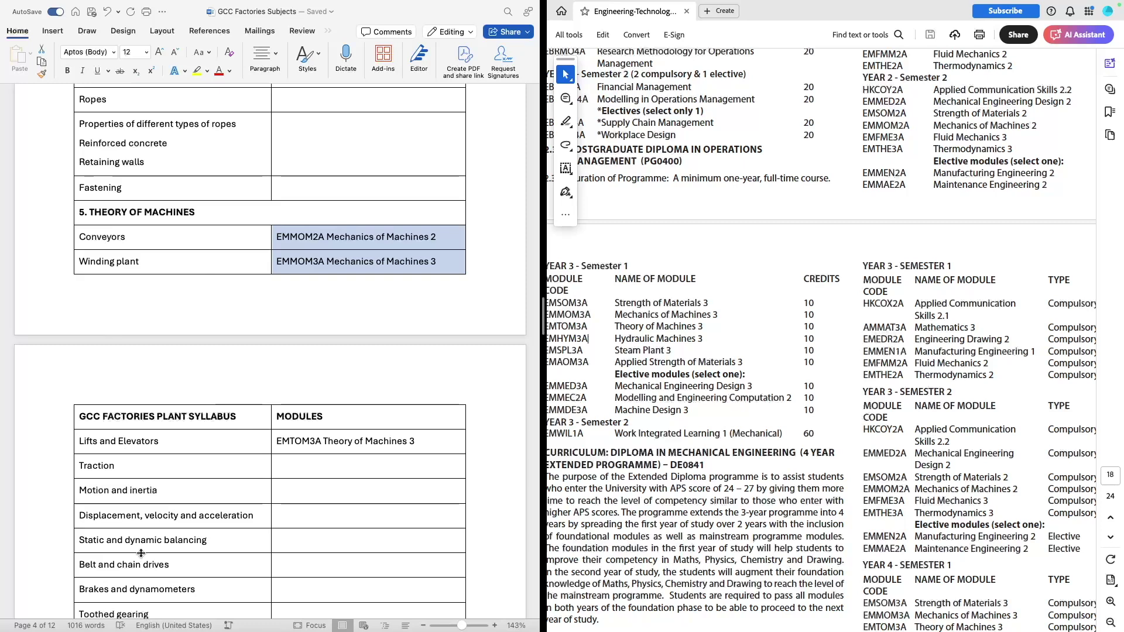
scroll(141, 553, "down", 1)
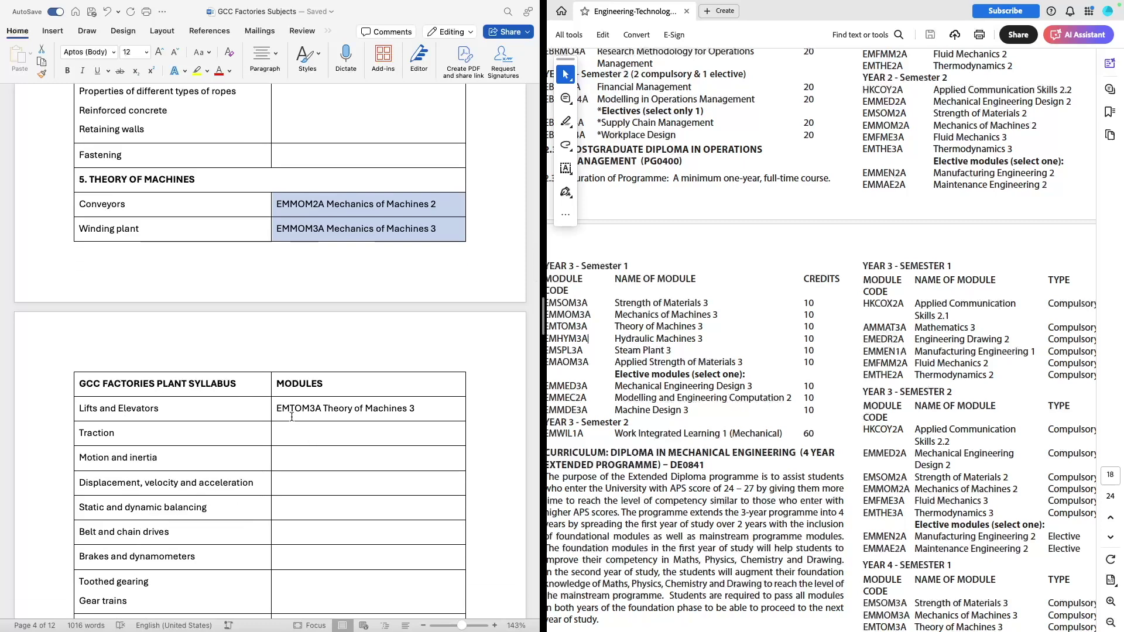
left_click_drag(277, 410, 414, 410)
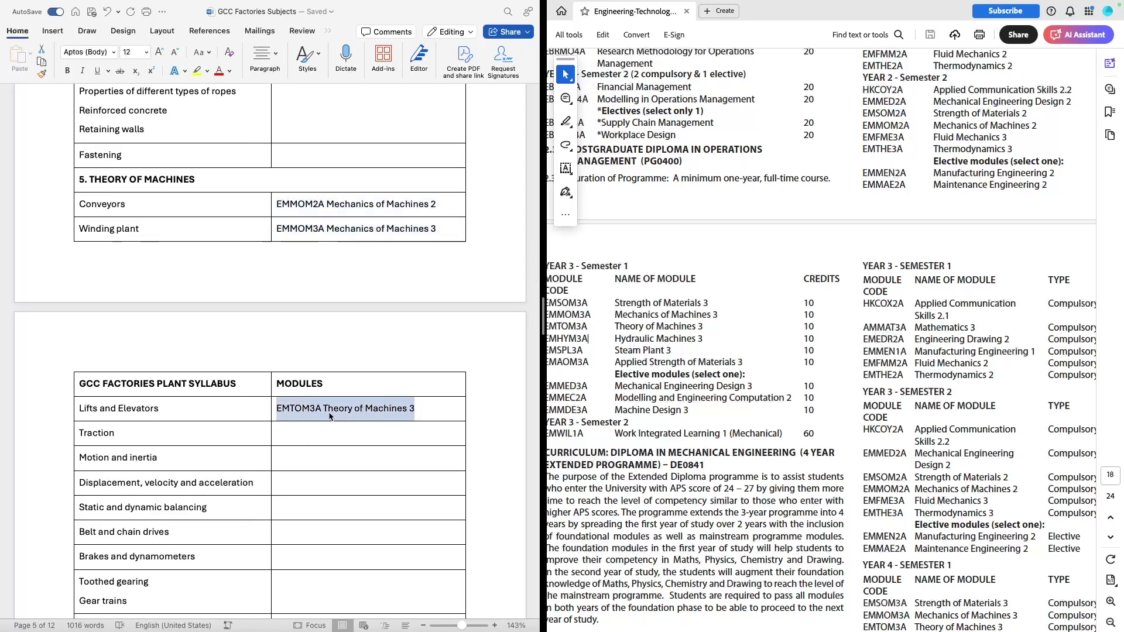
scroll(330, 416, "down", 2)
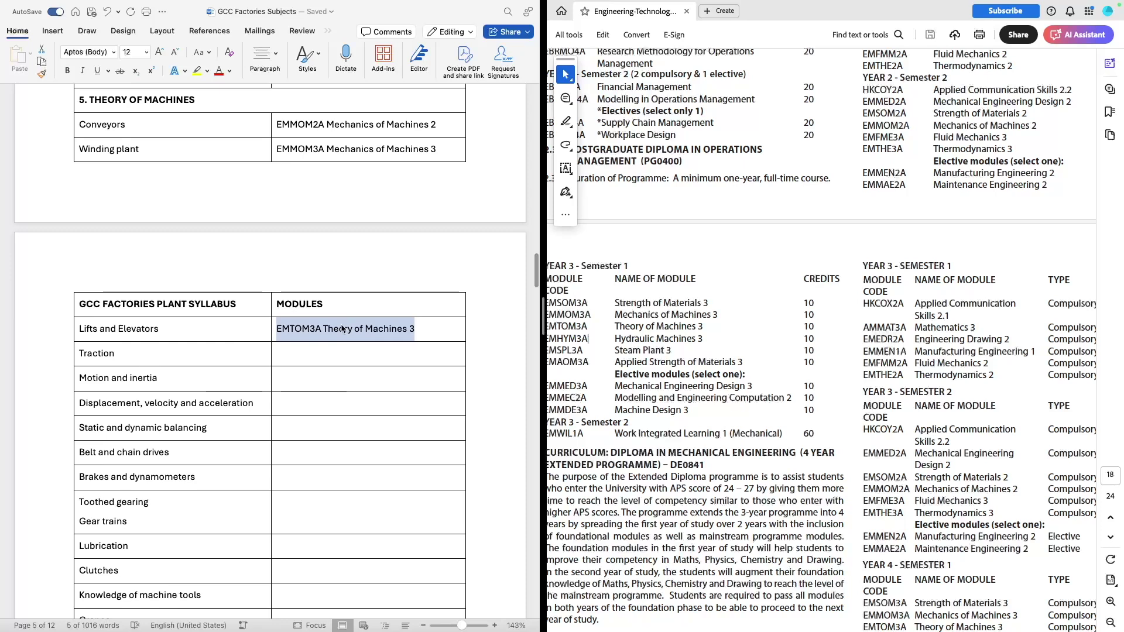
left_click(343, 329)
scroll(142, 531, "down", 7)
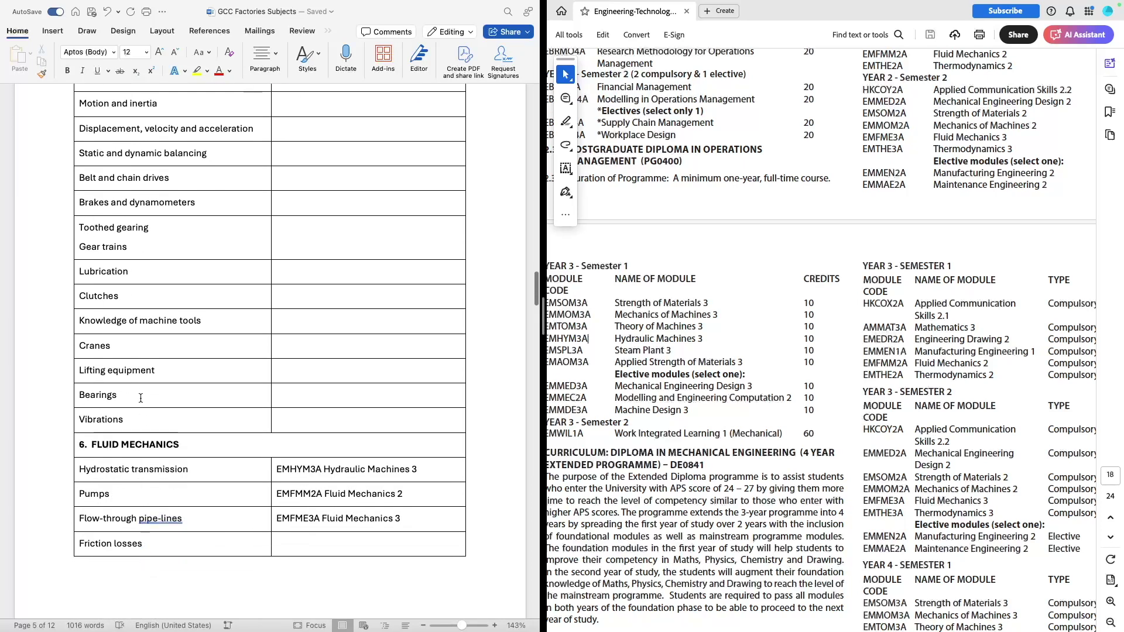
scroll(141, 398, "down", 3)
left_click(298, 352)
left_click_drag(299, 351, 358, 384)
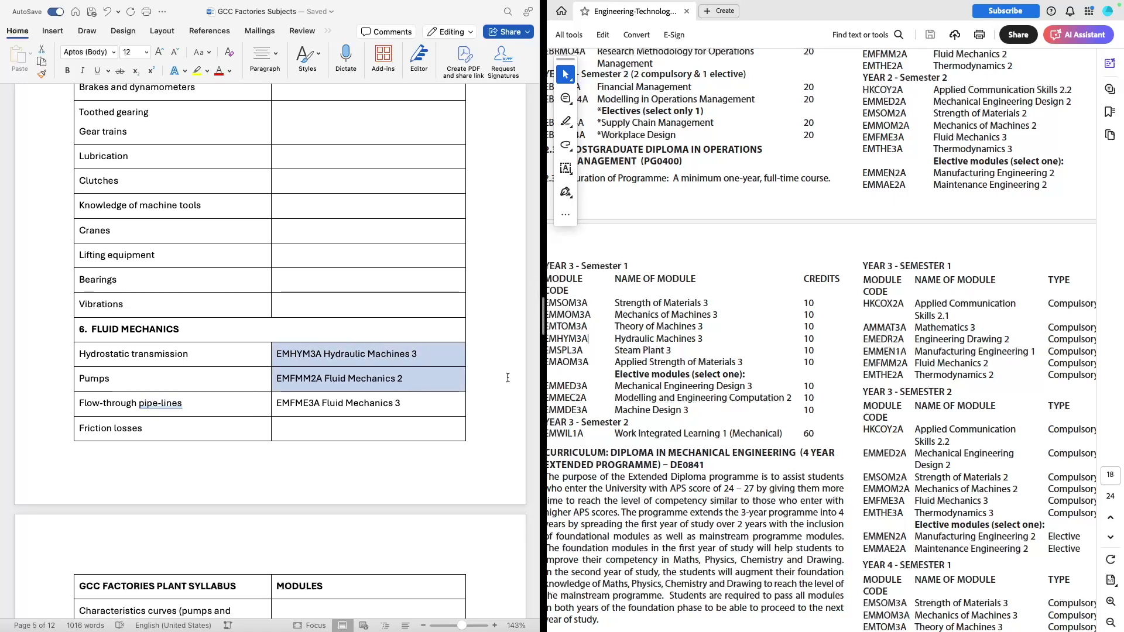
scroll(674, 366, "left", 2)
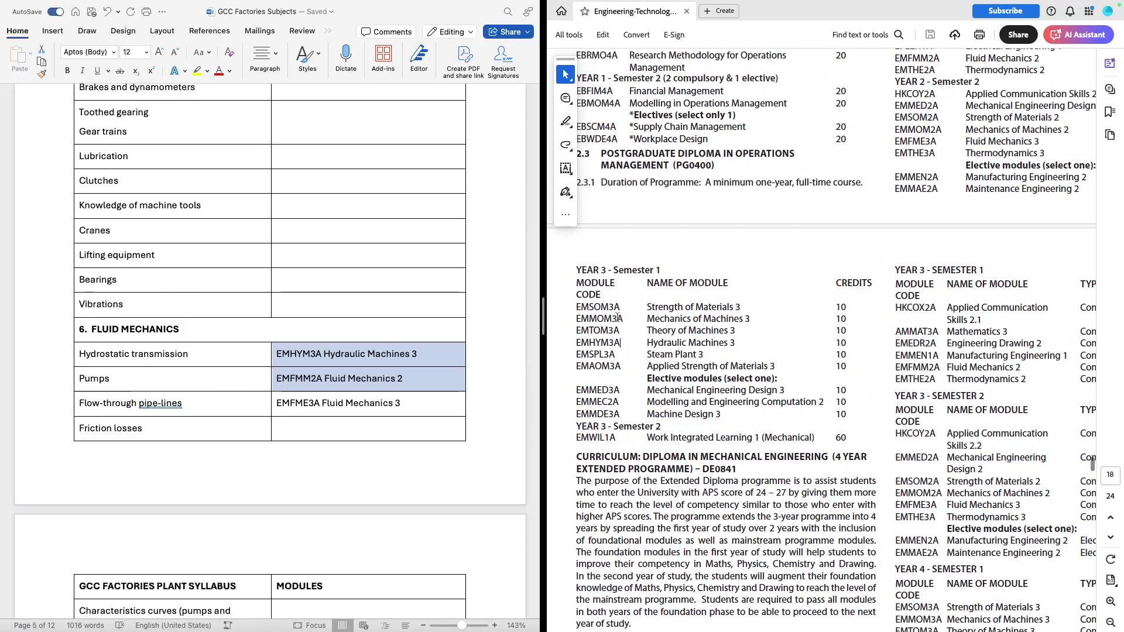
left_click_drag(647, 343, 735, 343)
scroll(365, 428, "down", 3)
left_click(326, 199)
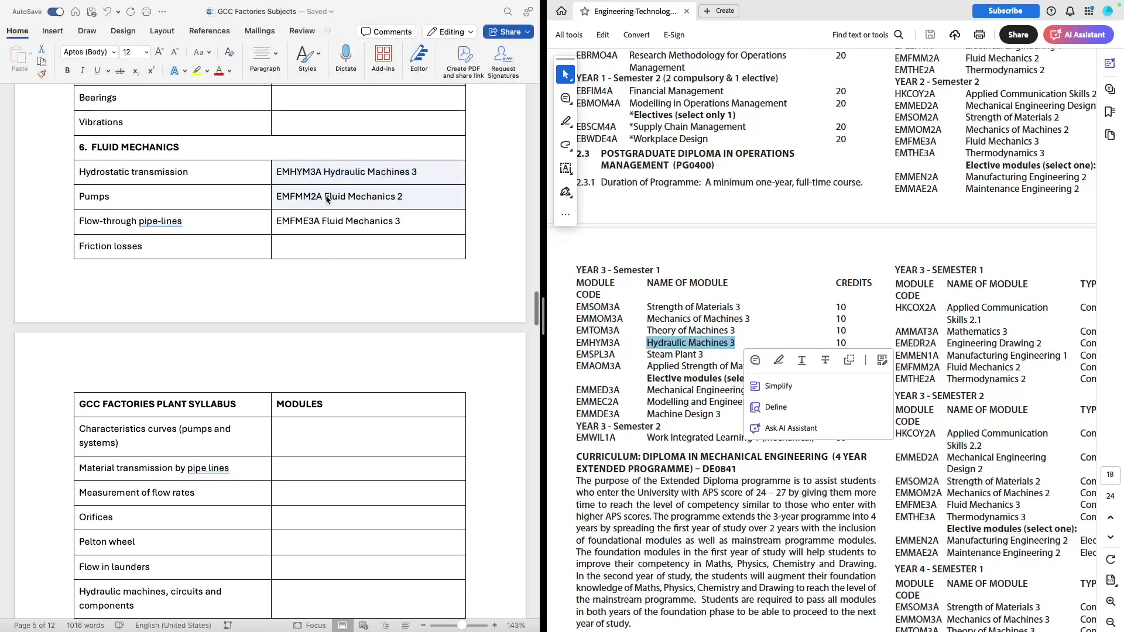
left_click_drag(326, 199, 409, 196)
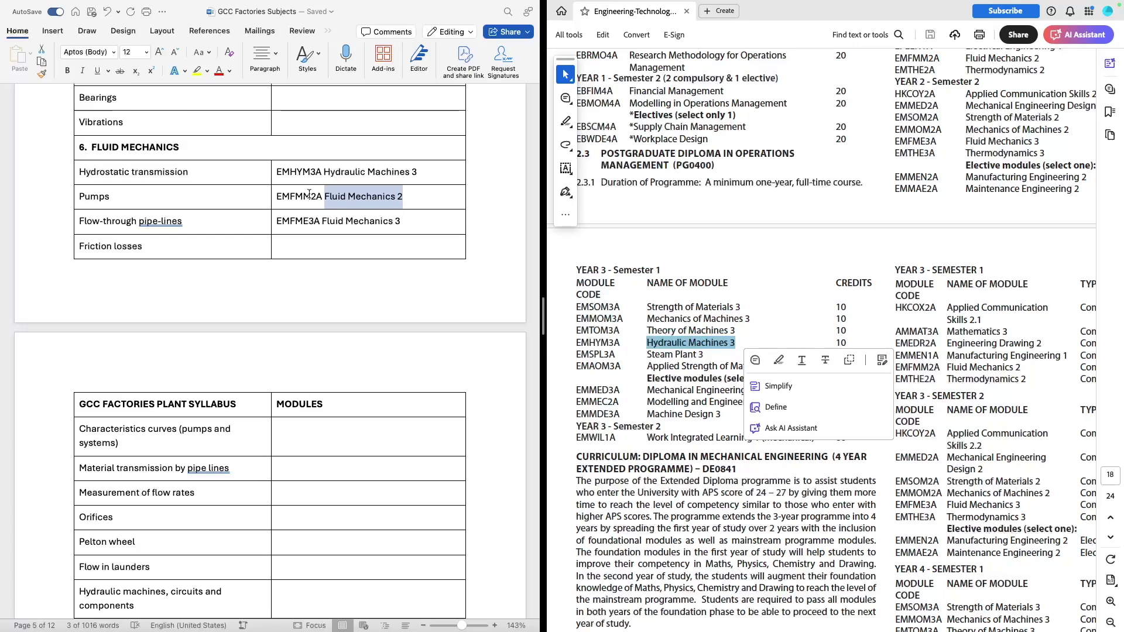
left_click_drag(303, 197, 316, 197)
scroll(701, 284, "up", 8)
scroll(702, 284, "right", 3)
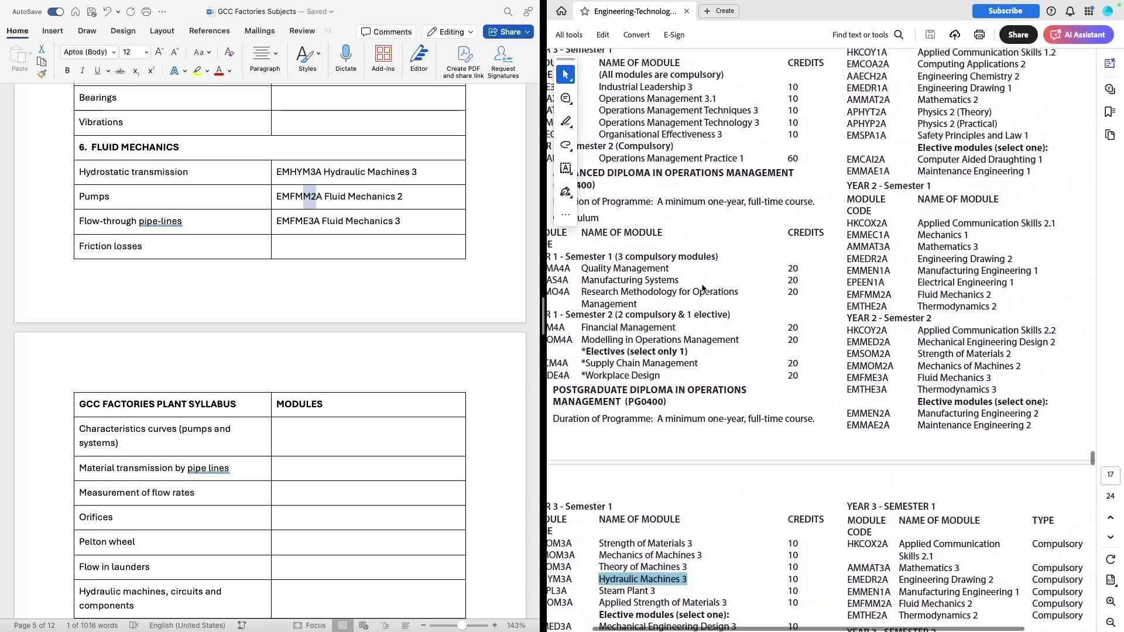
scroll(844, 342, "up", 2)
scroll(845, 342, "right", 1)
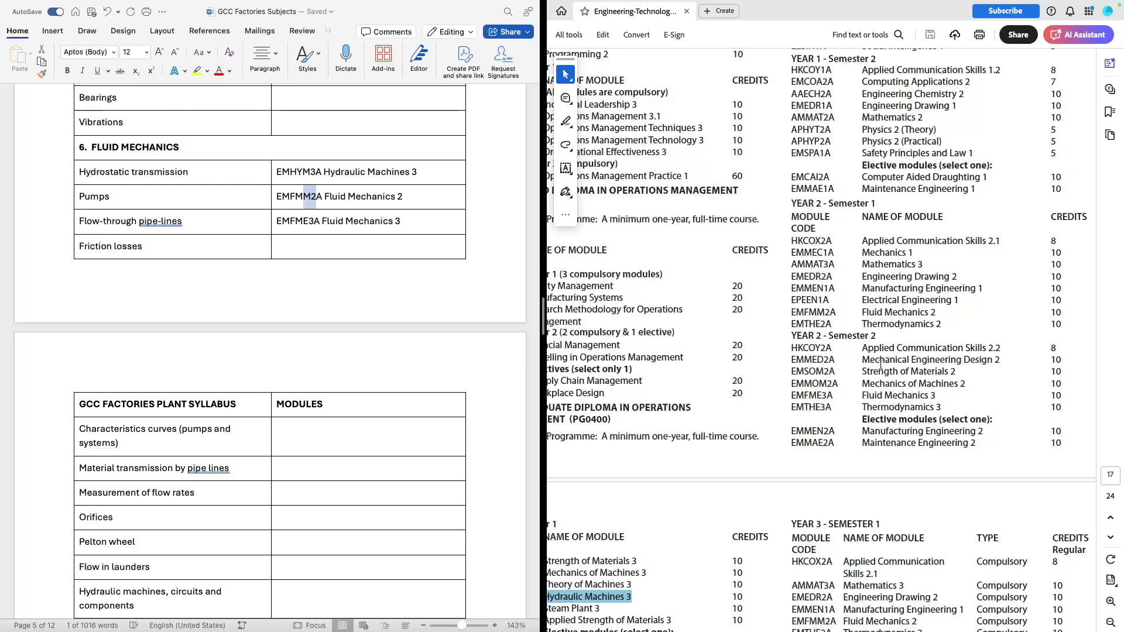
left_click_drag(864, 397, 936, 399)
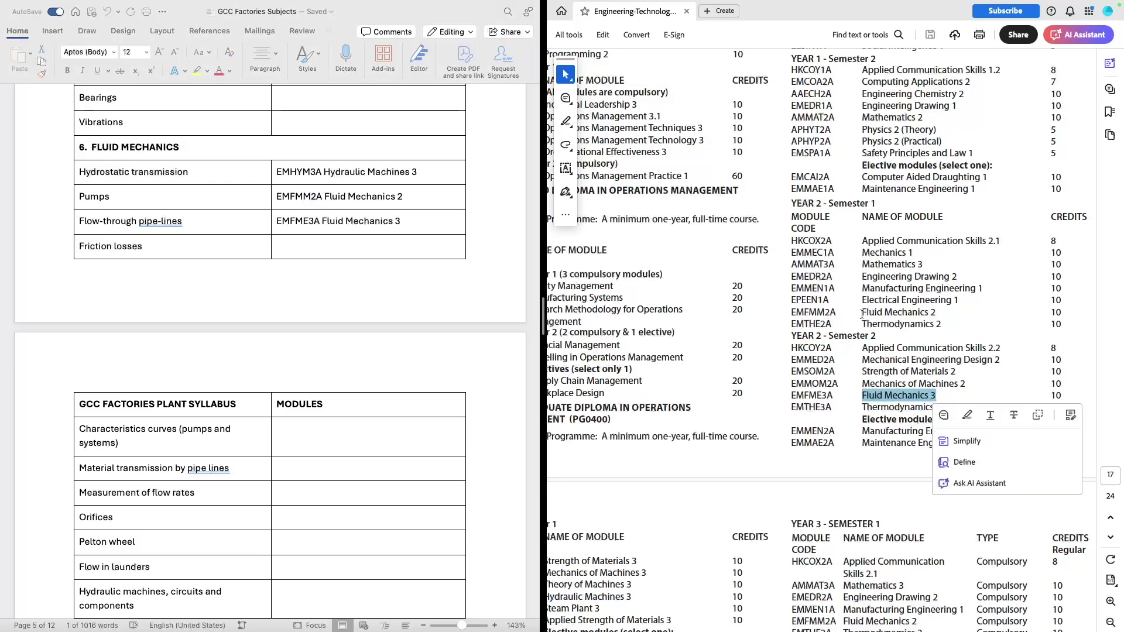
left_click_drag(863, 314, 937, 325)
left_click(924, 309)
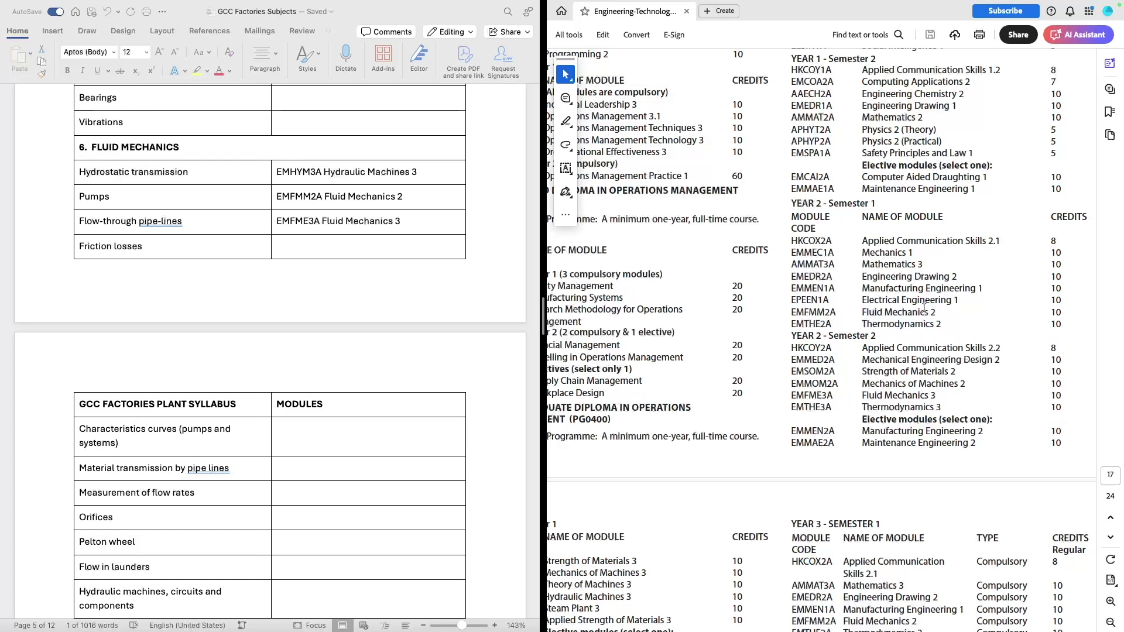
scroll(441, 369, "down", 3)
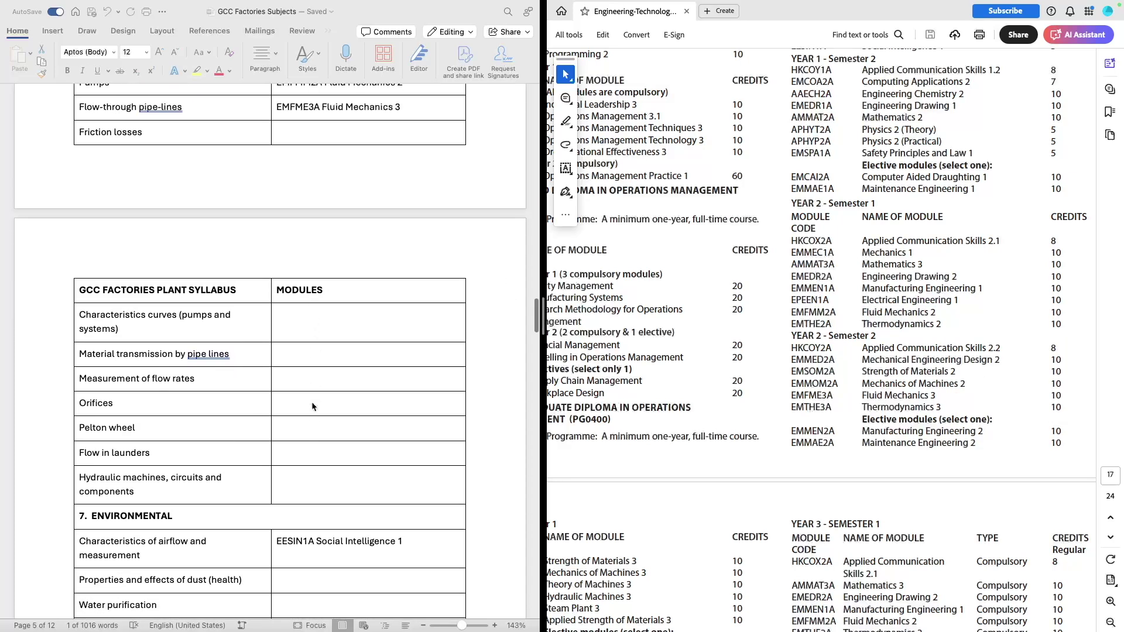
left_click_drag(862, 312, 939, 326)
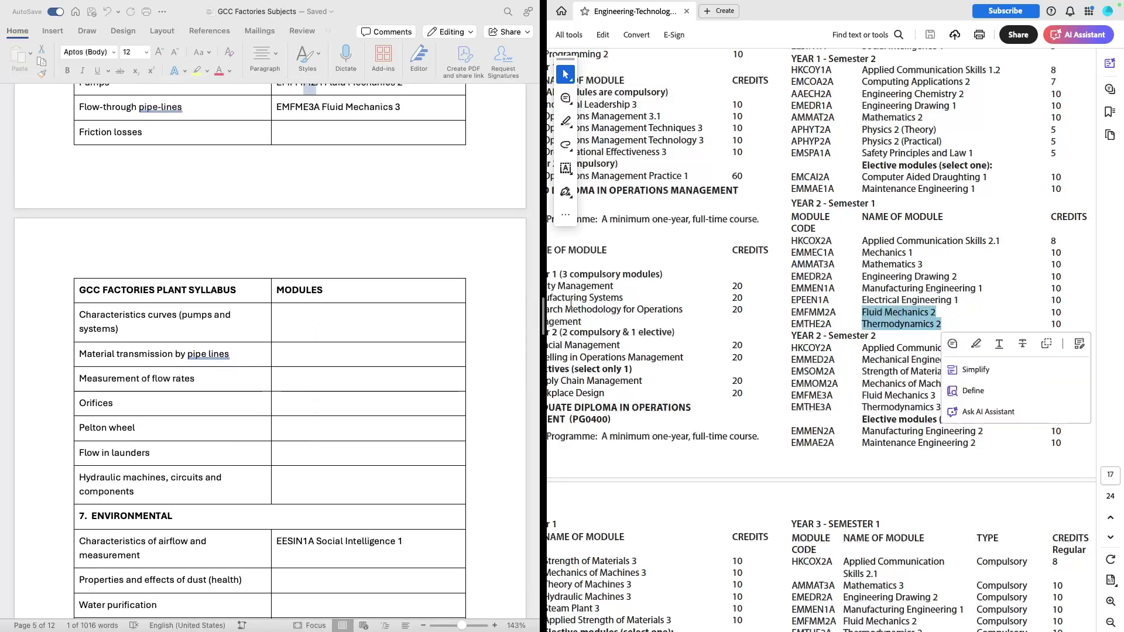
scroll(353, 390, "down", 3)
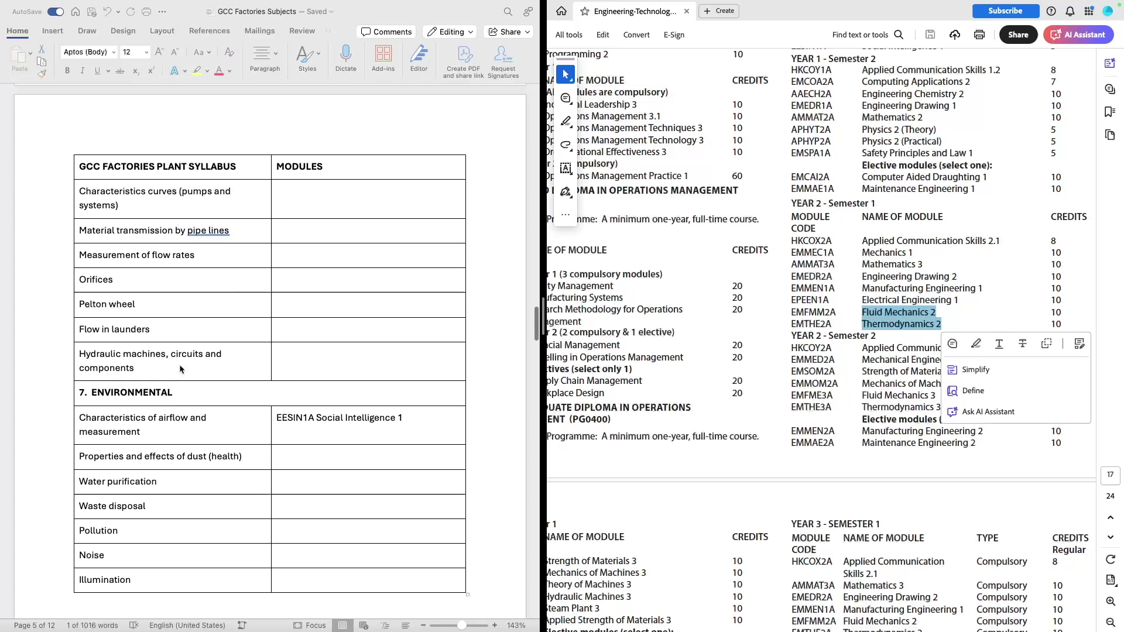
scroll(181, 375, "down", 3)
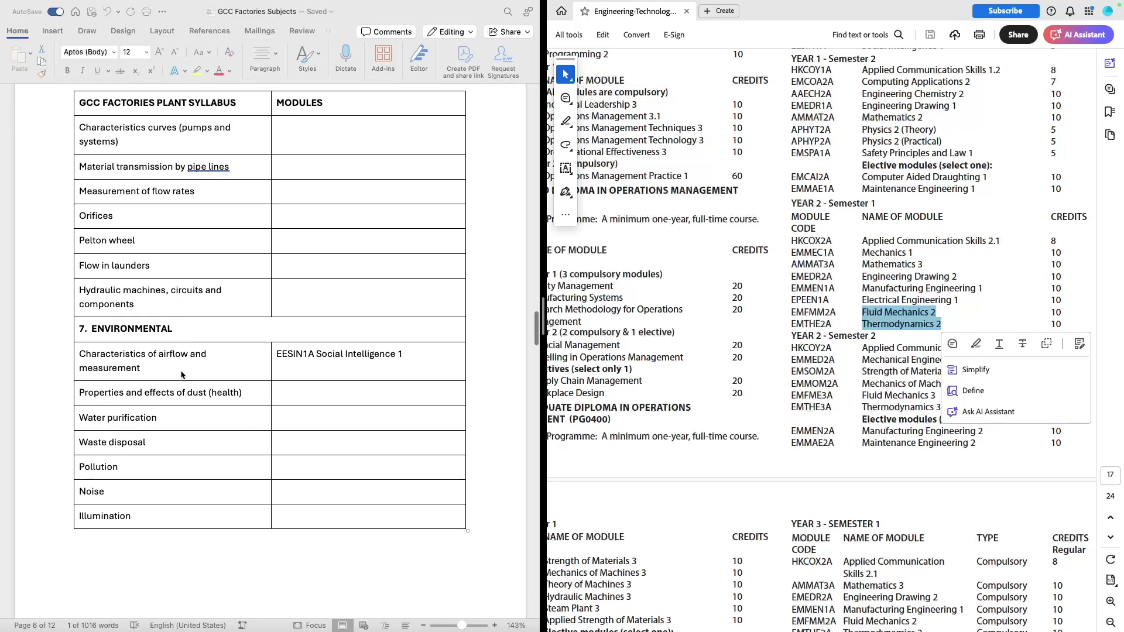
left_click(142, 329)
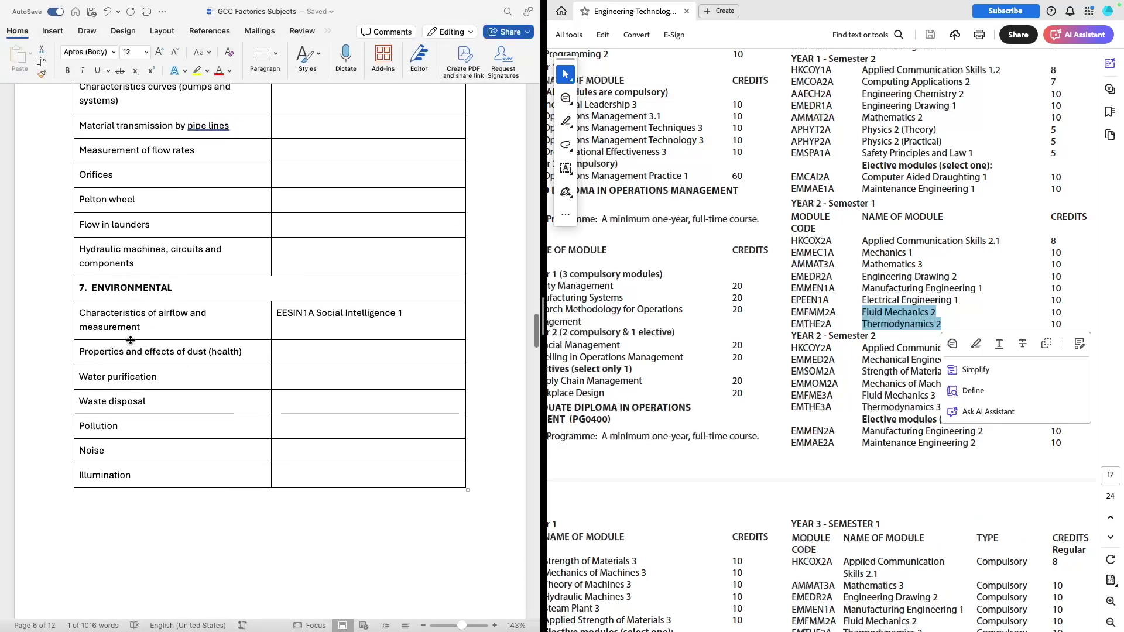
left_click_drag(276, 313, 403, 315)
left_click(841, 281)
scroll(841, 281, "up", 6)
scroll(841, 281, "left", 1)
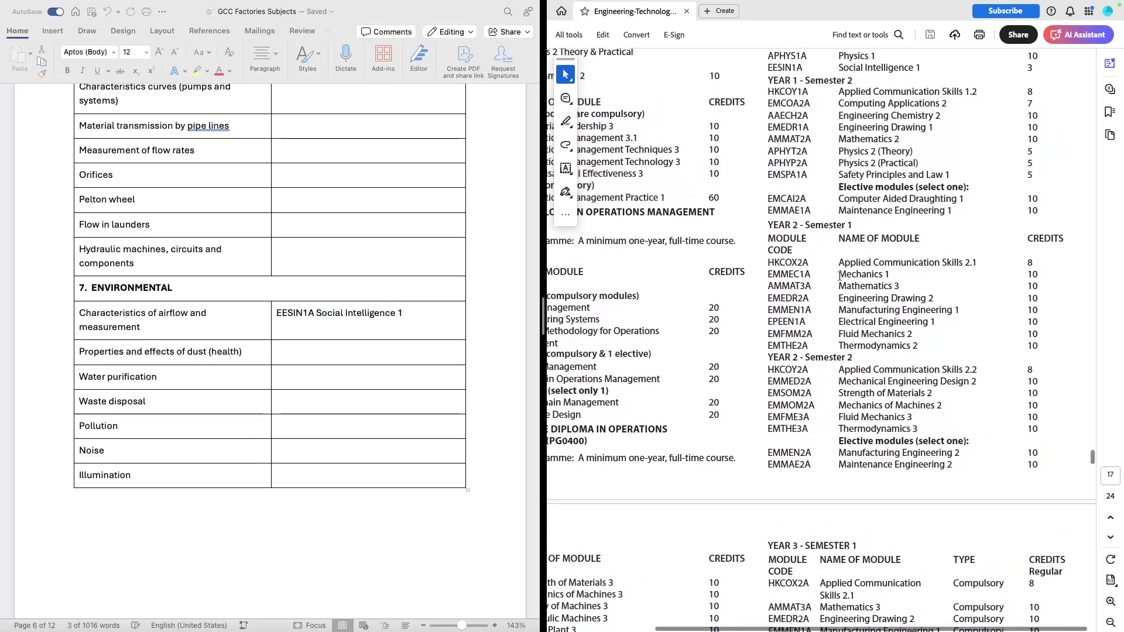
scroll(841, 277, "up", 1)
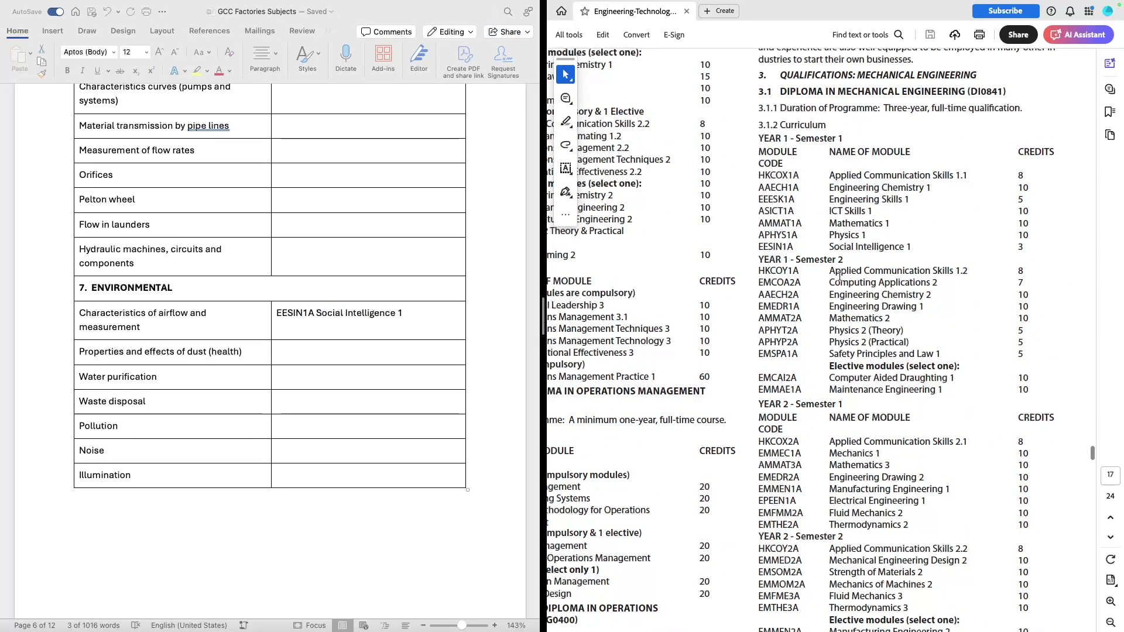
left_click_drag(831, 246, 925, 249)
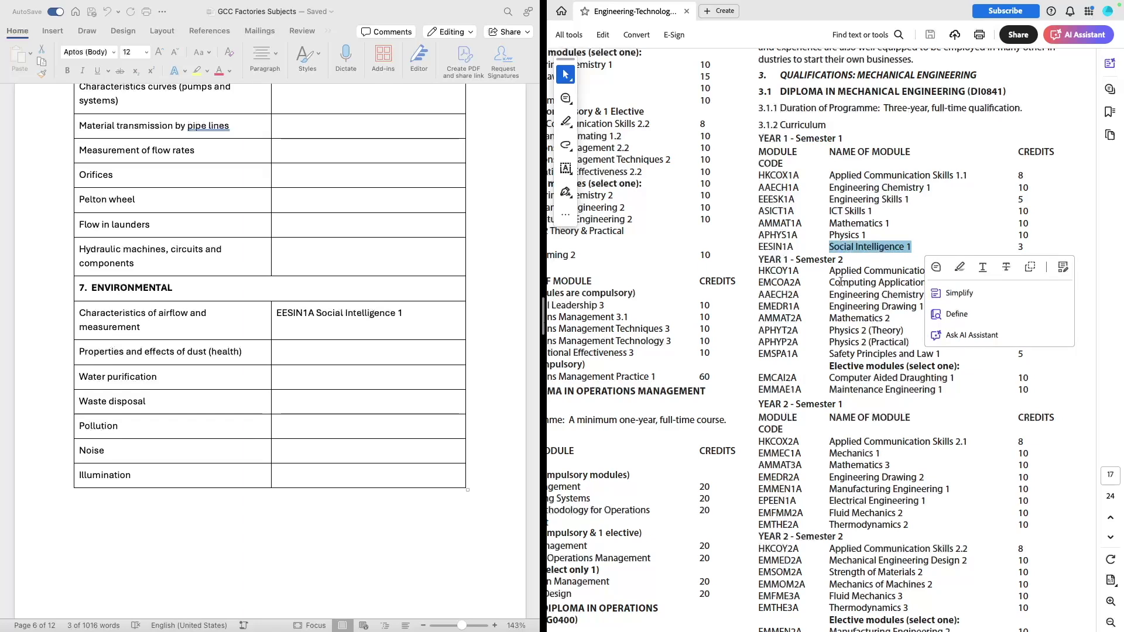
left_click(830, 246)
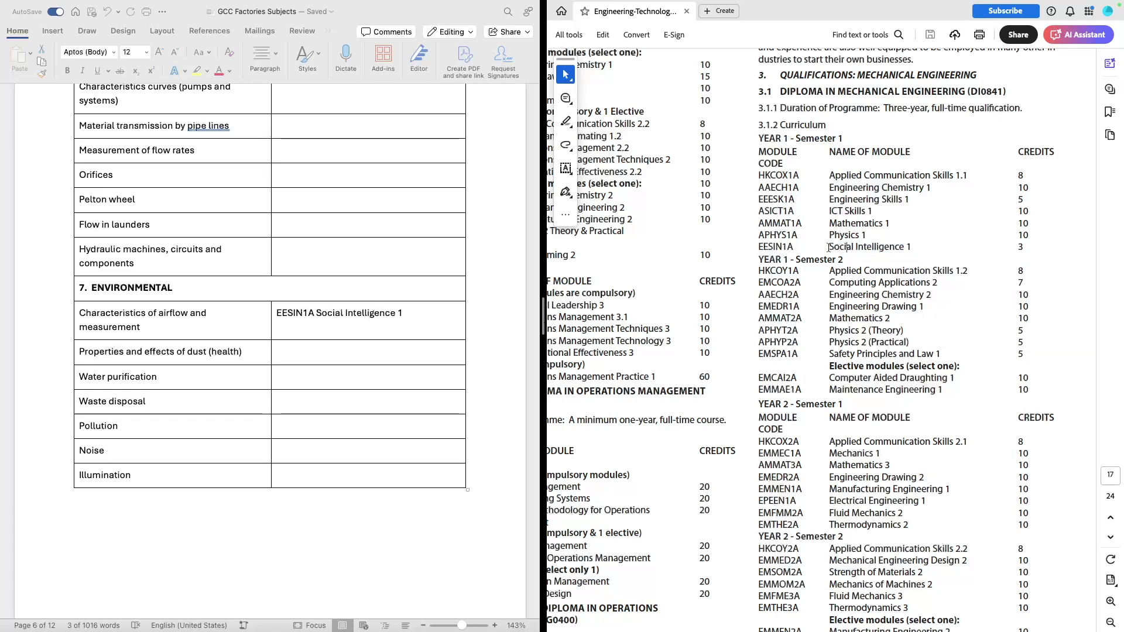
left_click_drag(827, 246, 916, 248)
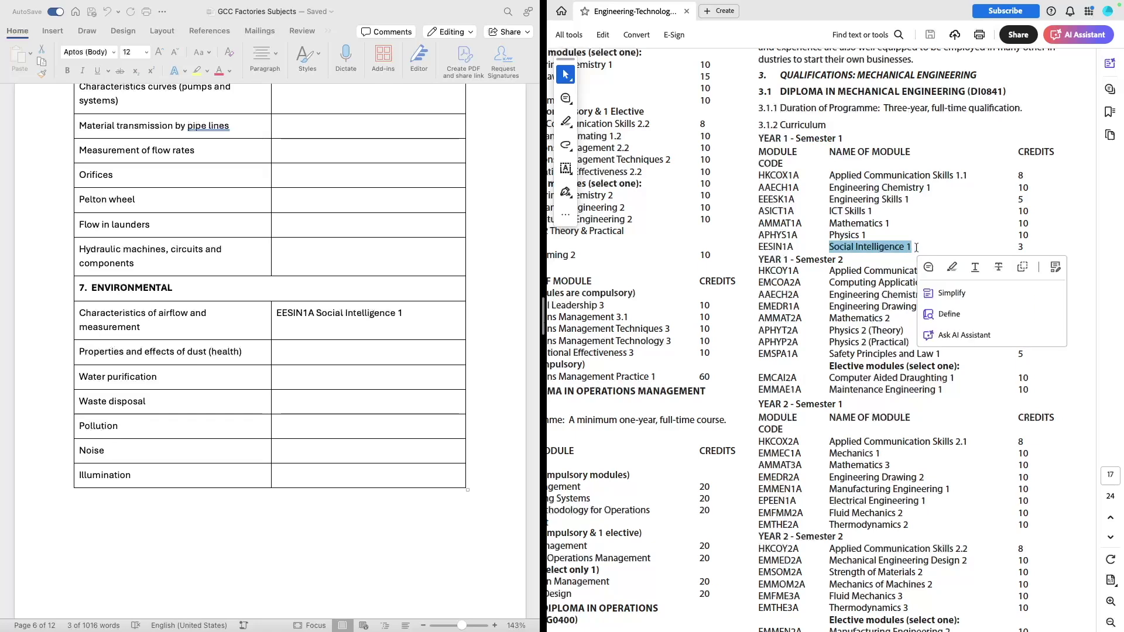
left_click(869, 247)
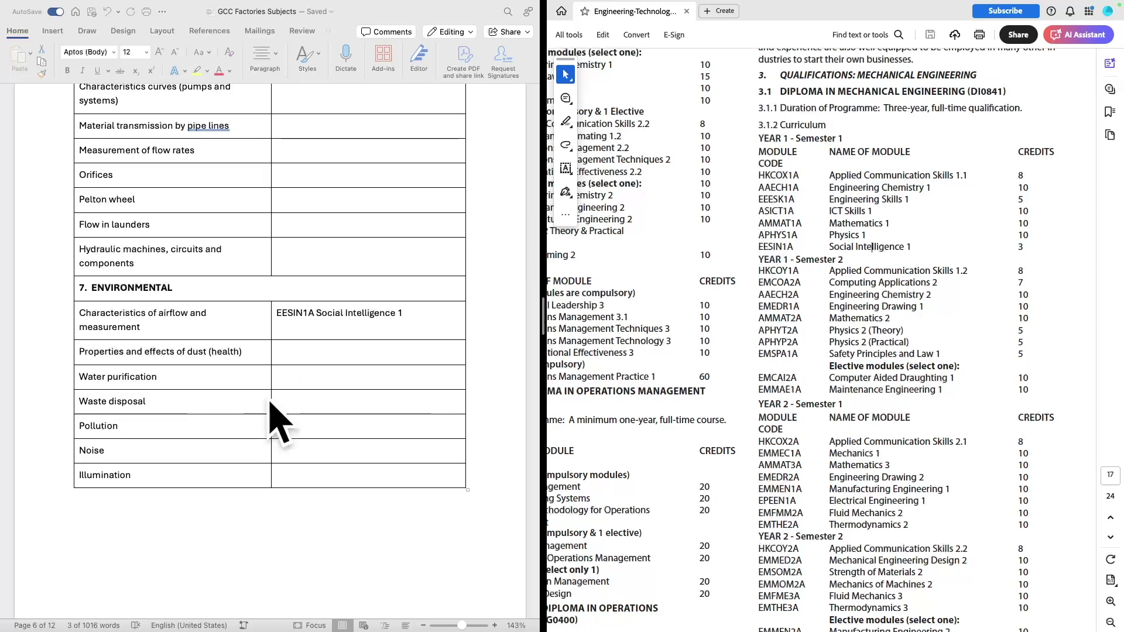
scroll(268, 402, "down", 1)
key("shift+super+Left")
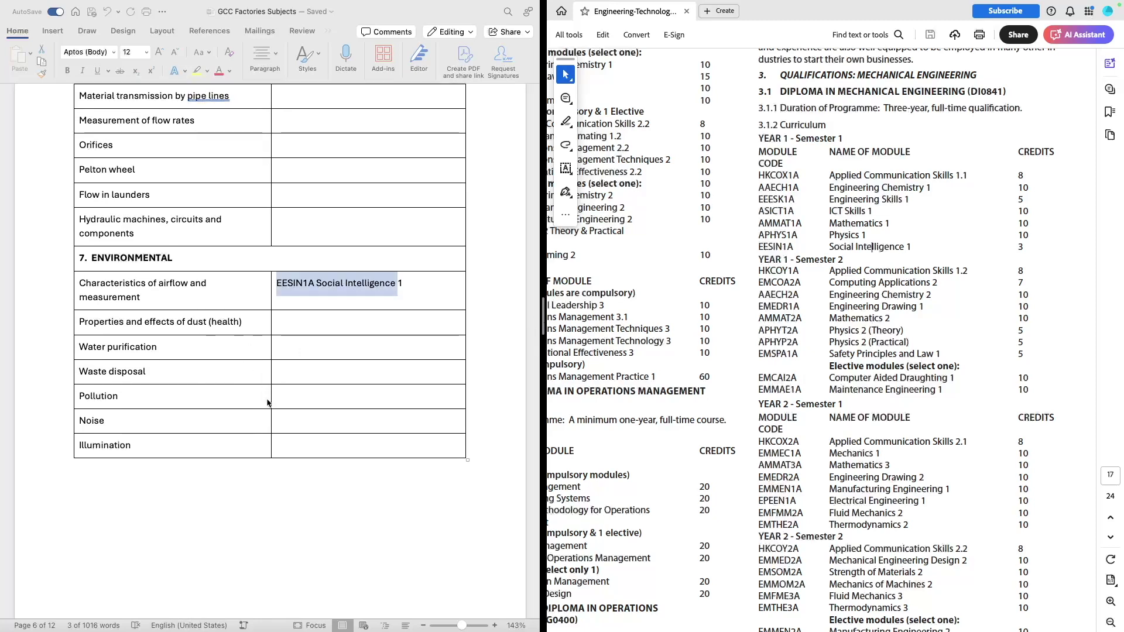
left_click(322, 283)
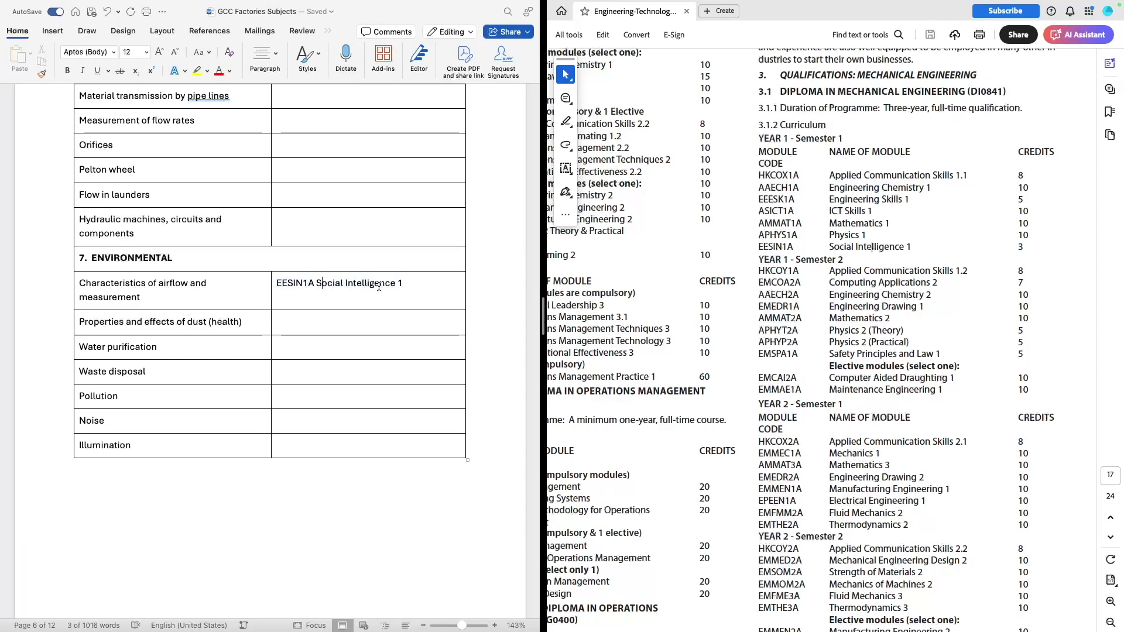
left_click_drag(396, 283, 324, 294)
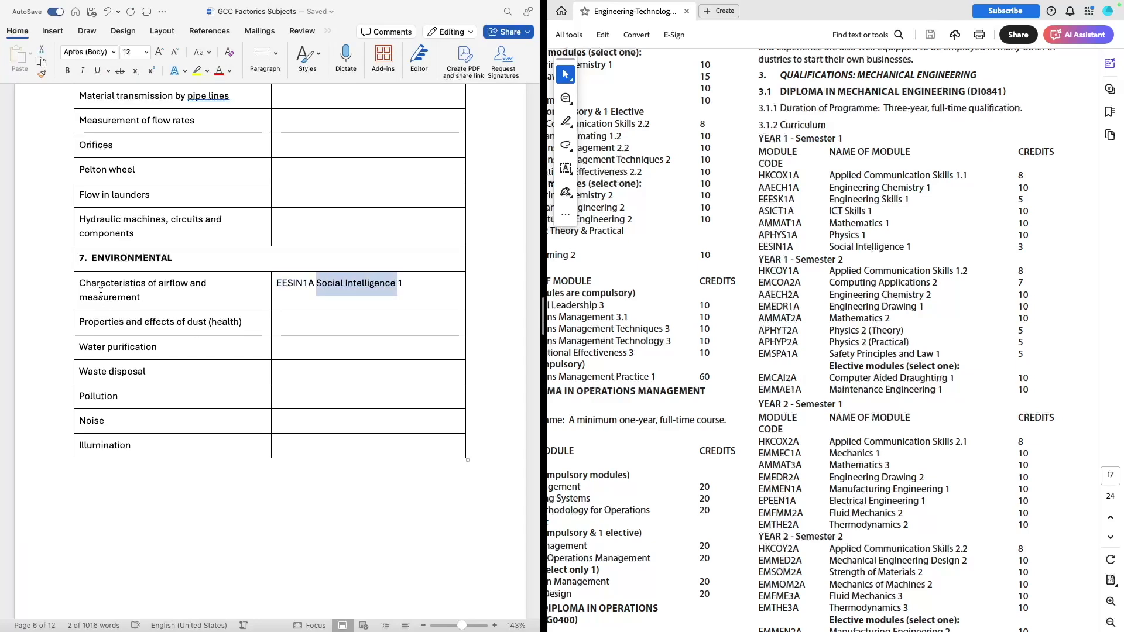
left_click_drag(103, 288, 116, 444)
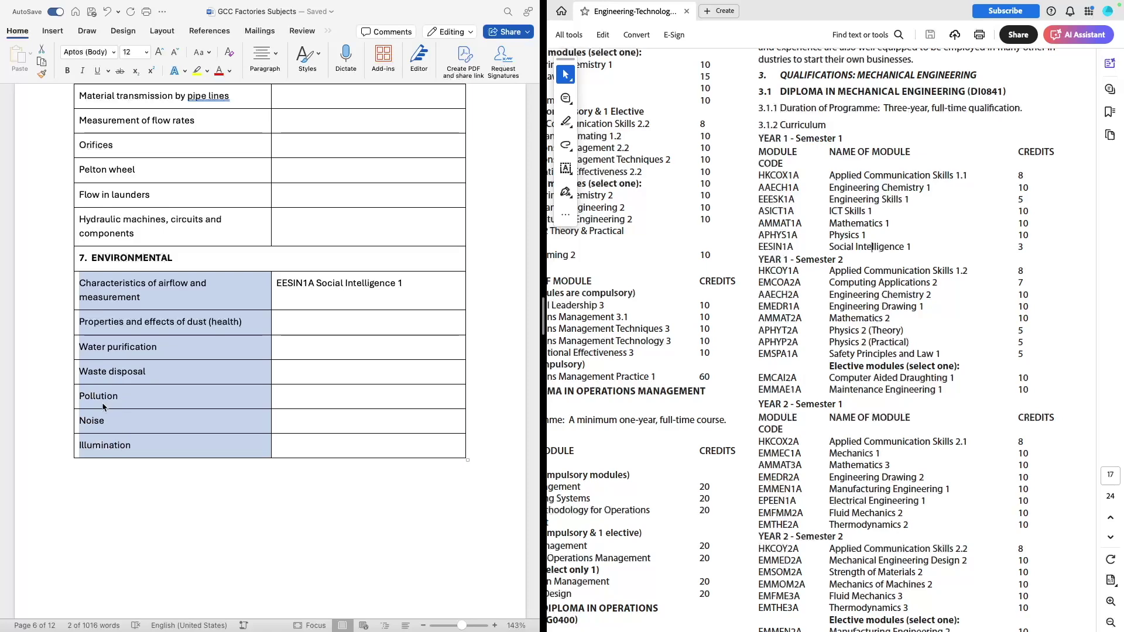